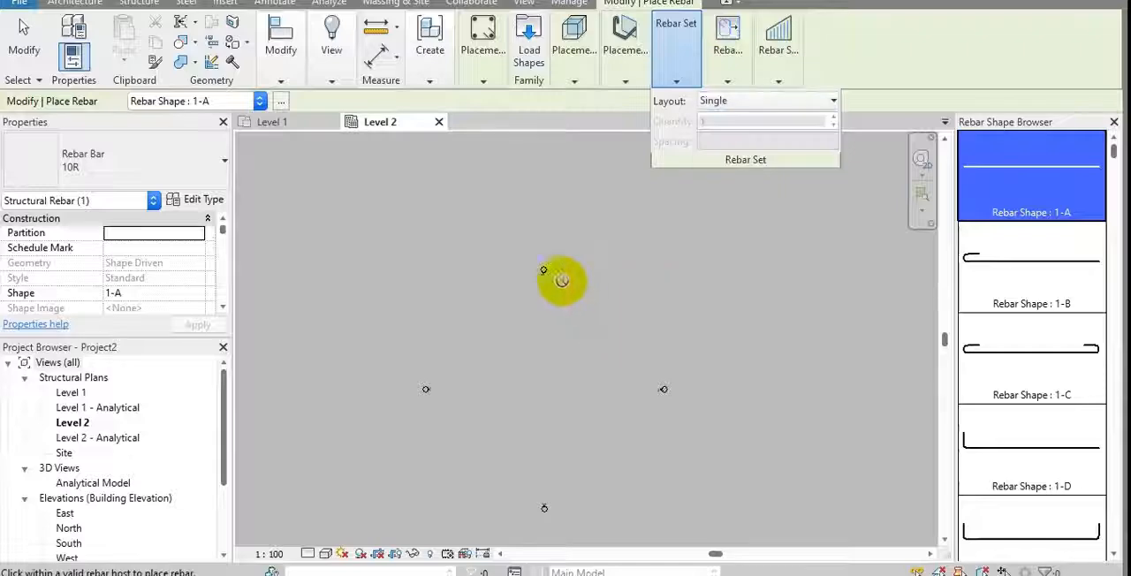
Start a structural beam of type Concrete-Rectangular Beam 300 x 600mm and set its type width b to 1000
key(Escape)
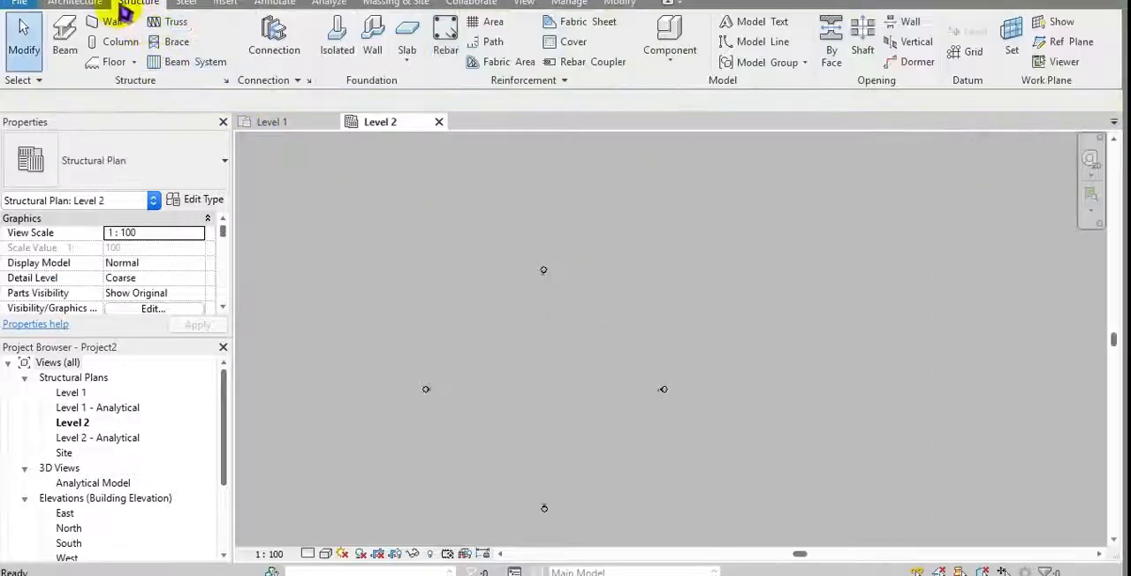
click(72, 35)
click(109, 157)
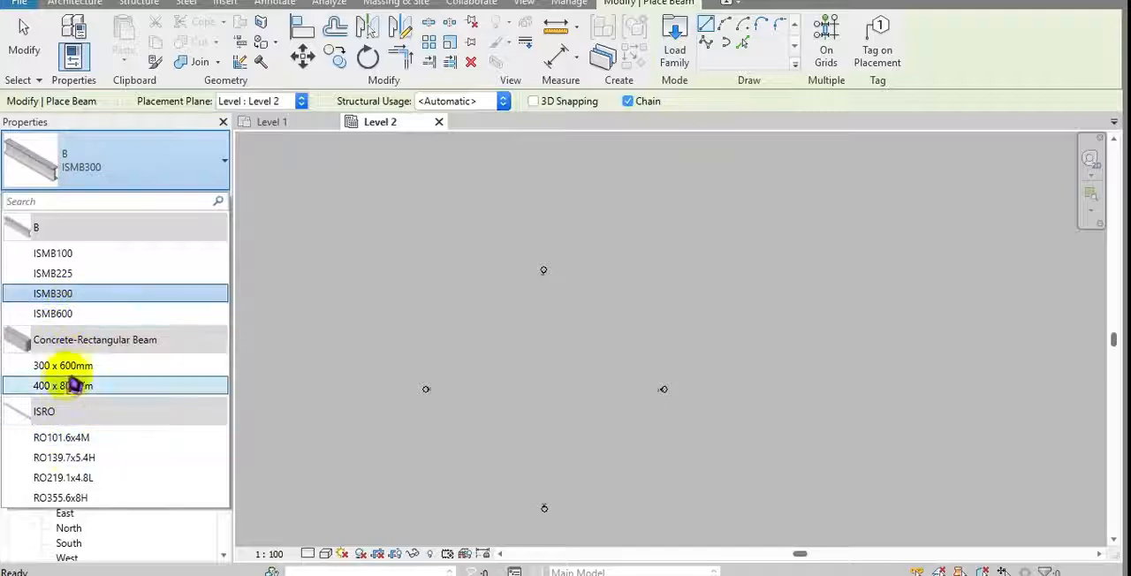
click(77, 365)
click(205, 201)
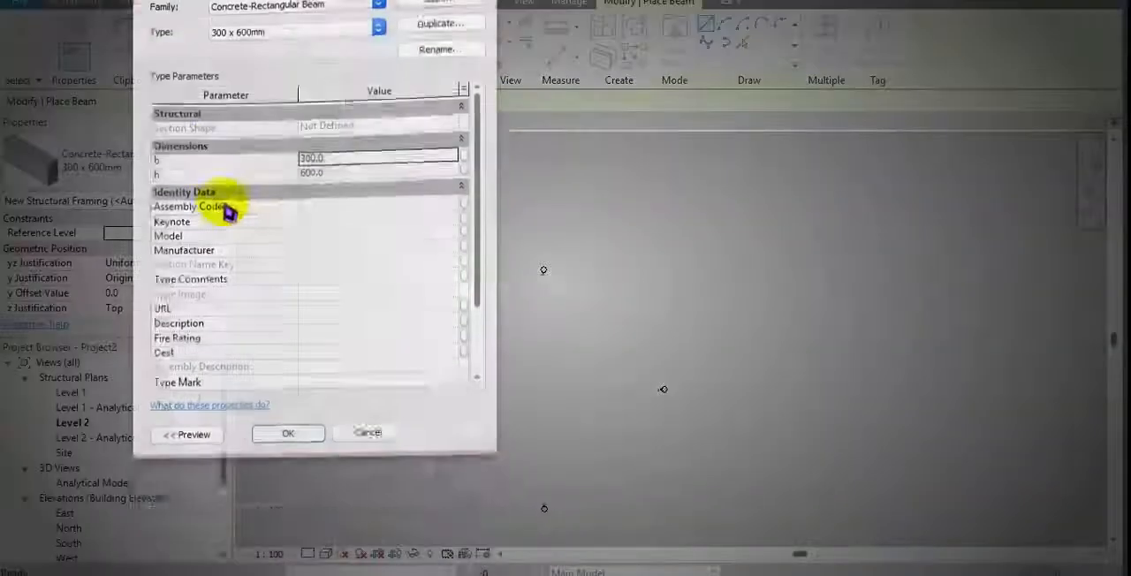
click(354, 187)
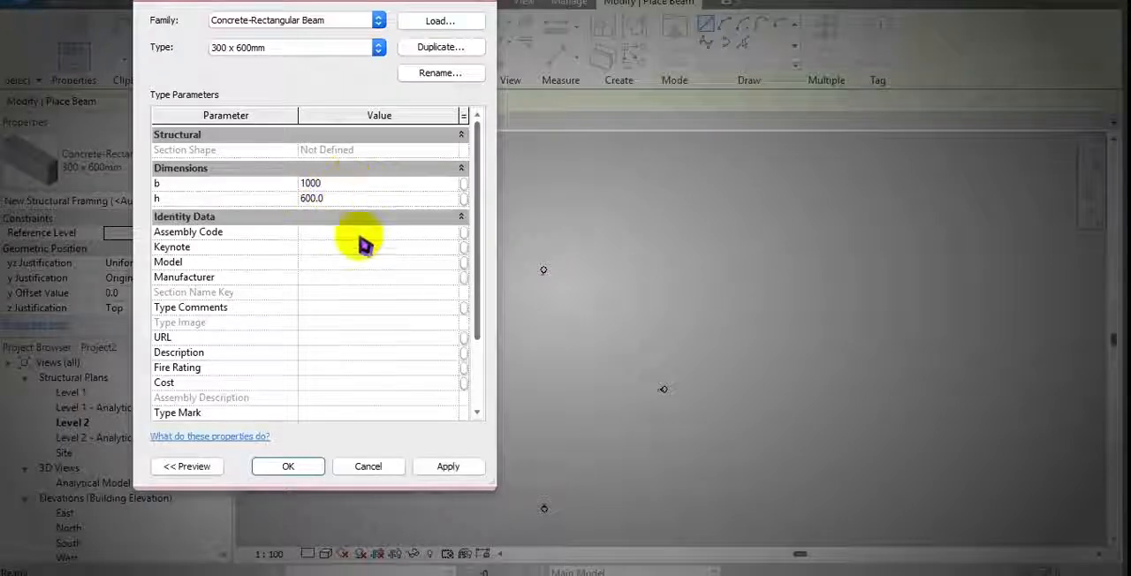
click(288, 466)
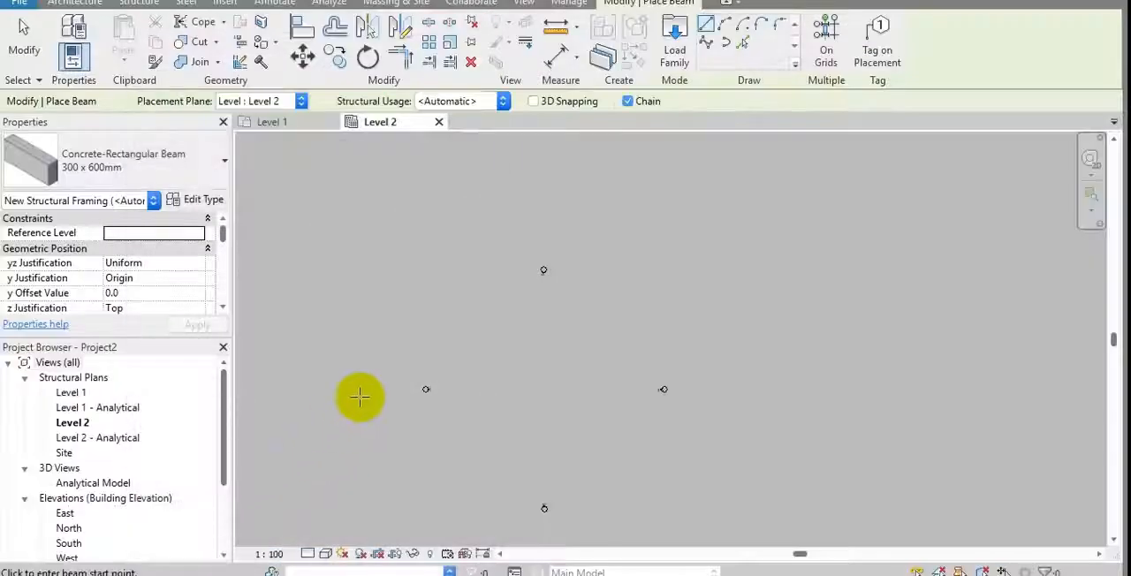
Draw a horizontal beam 7000 mm long between the elevation markers in the Level 2 plan
scroll(523, 305, up, 1)
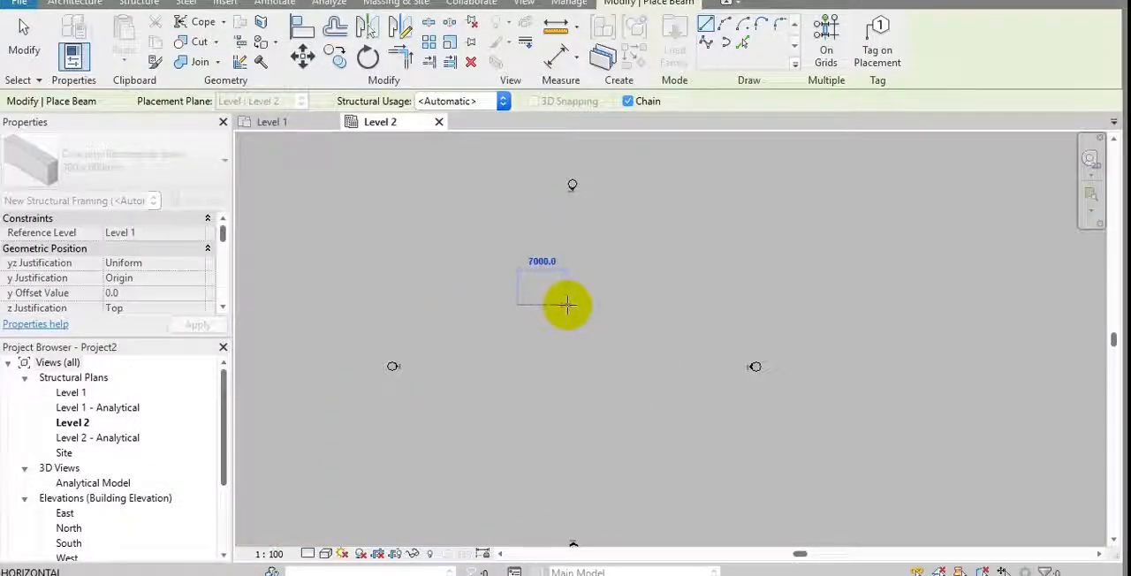
scroll(530, 302, up, 3)
key(Escape)
key(Escape)
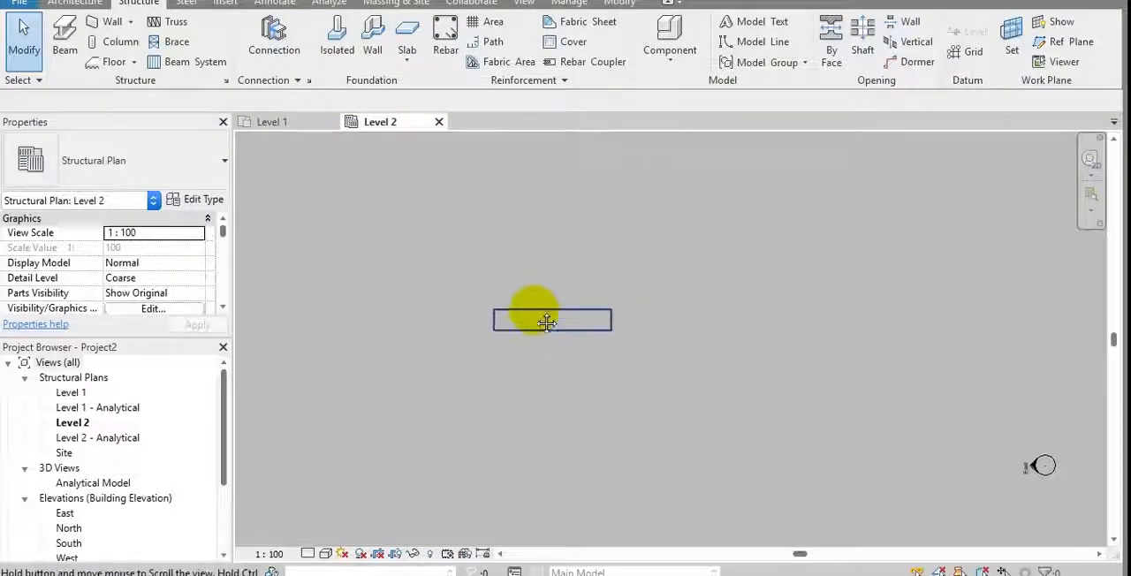
scroll(525, 314, up, 2)
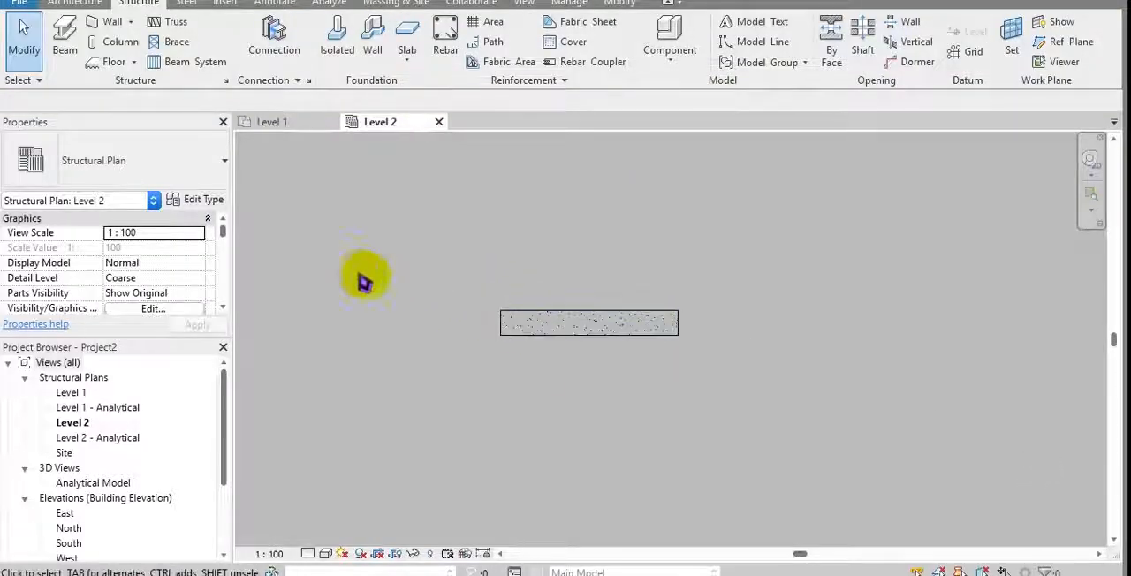
Open the West elevation and bring the beam's cross-section into close view
scroll(97, 490, down, 1)
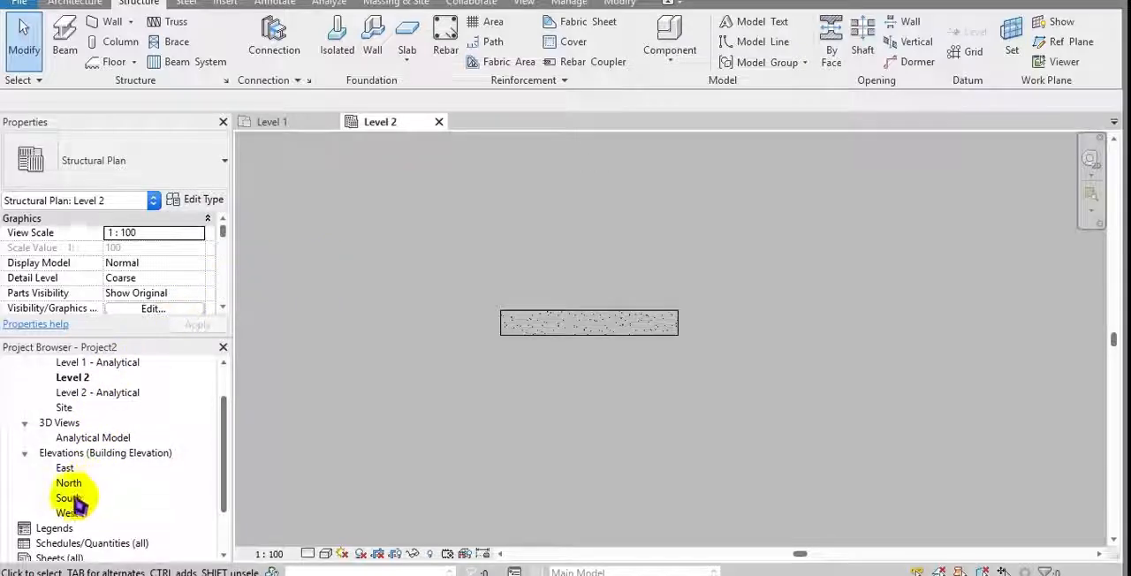
double_click(68, 513)
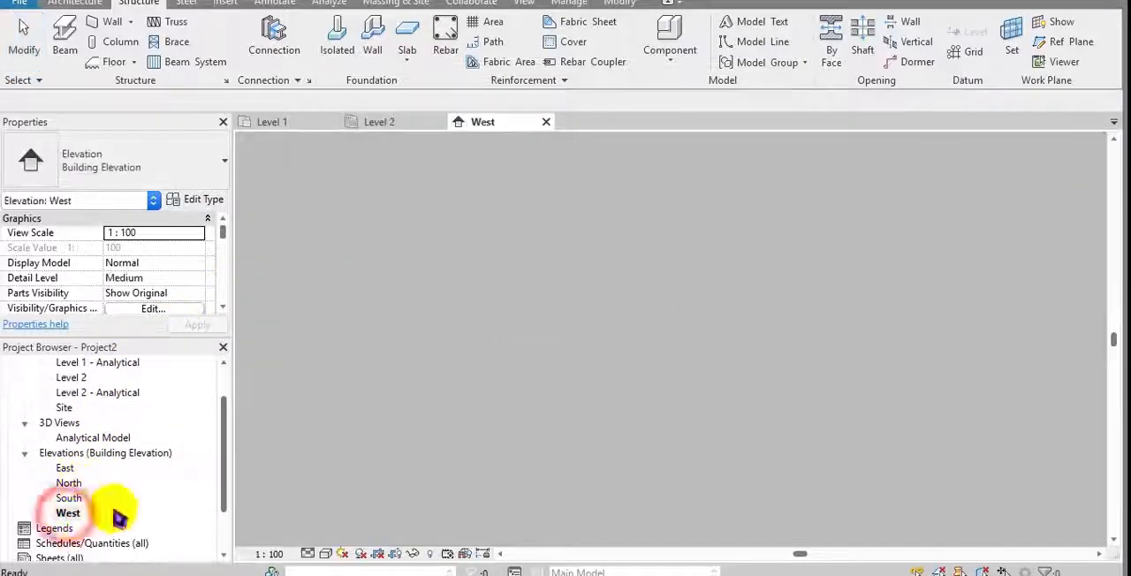
scroll(348, 305, up, 5)
middle_drag(347, 303, 542, 265)
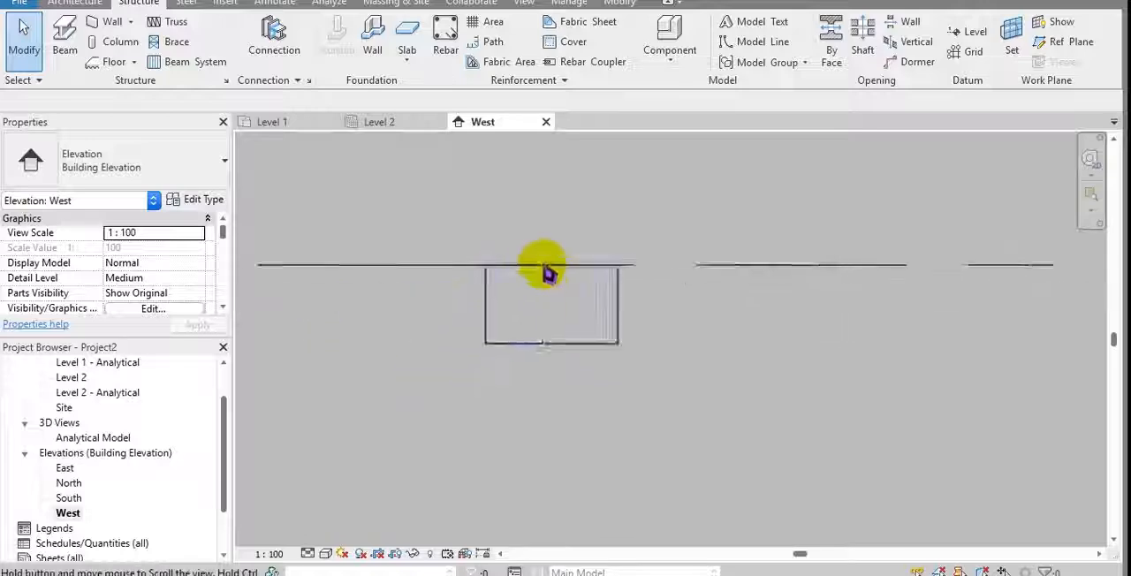
scroll(542, 265, up, 3)
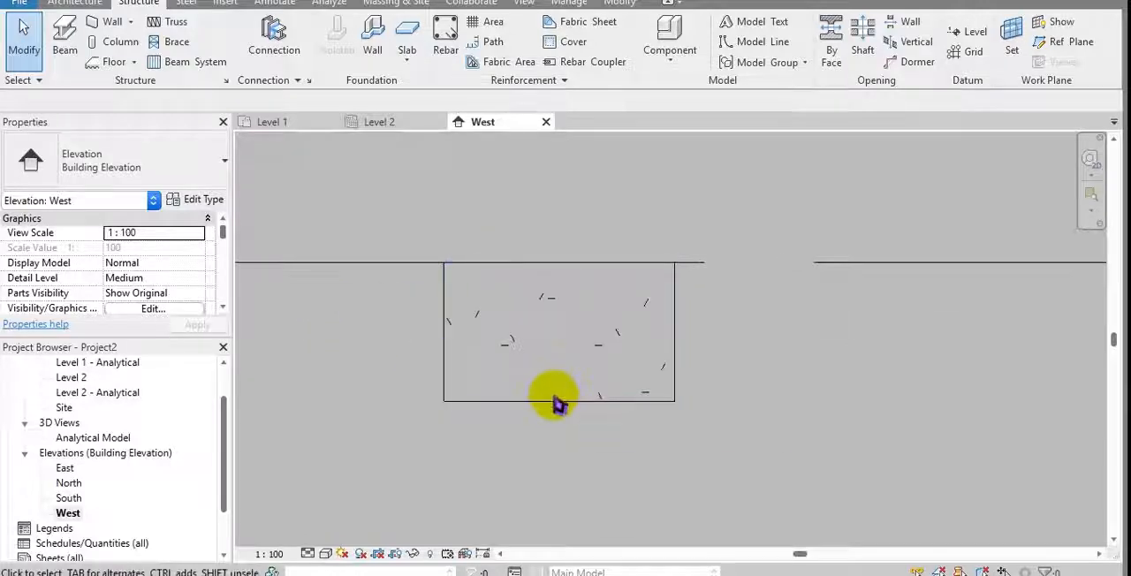
Switch to a blank Excel workbook and enter b with 1000 in row 1 and cover with 50 in row 2
key(super)
click(384, 153)
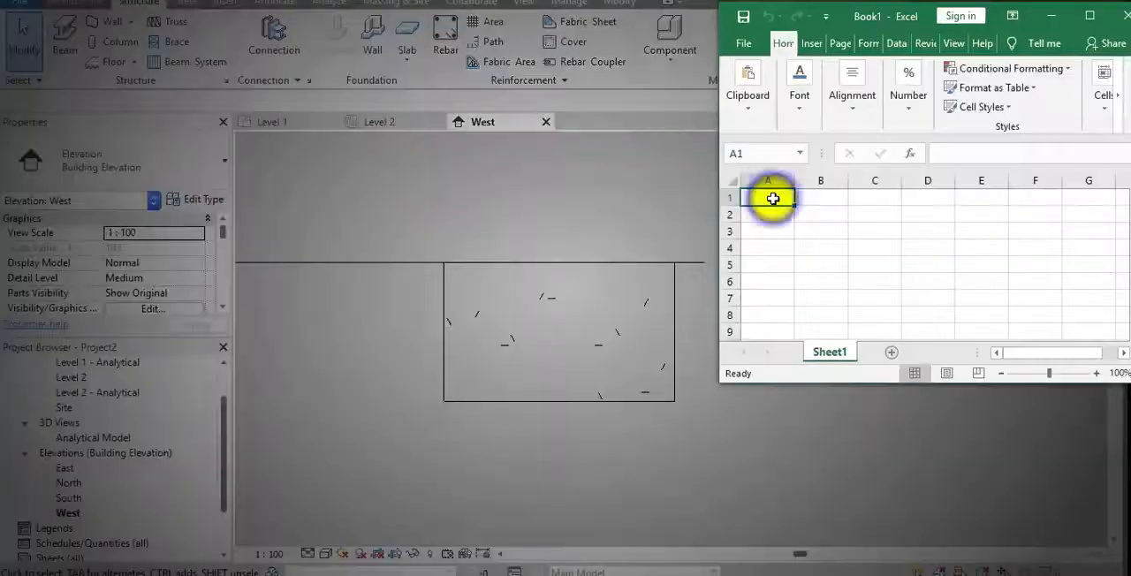
text(b)
key(Tab)
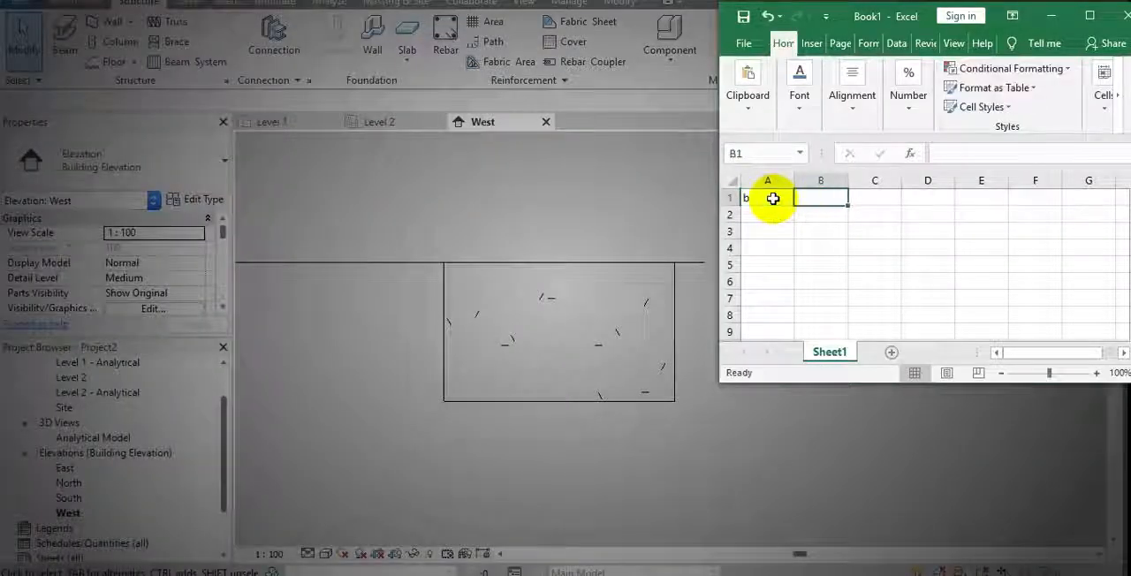
key(Return)
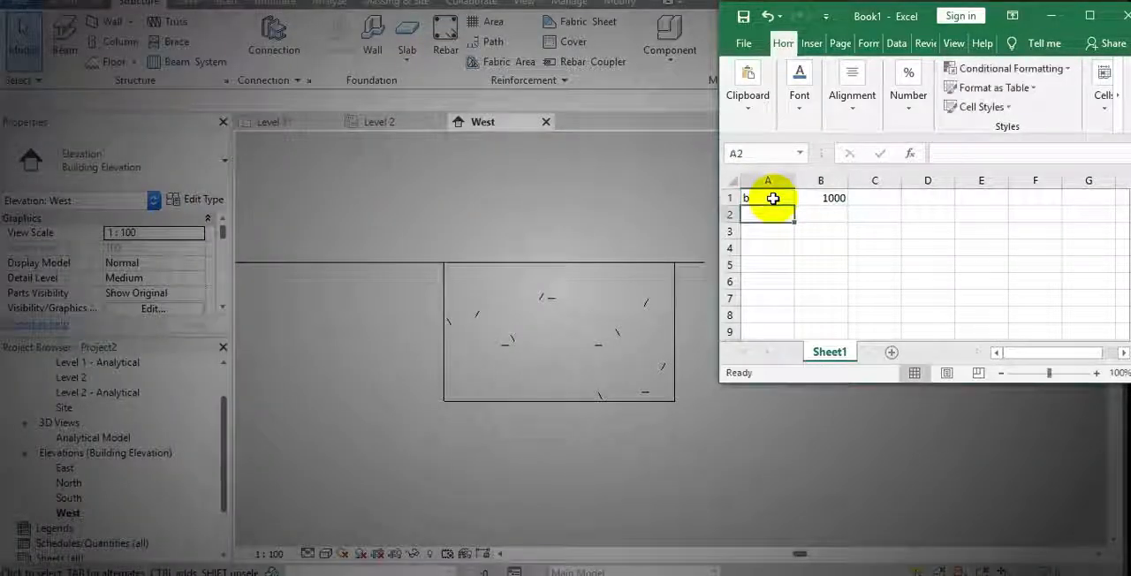
text(c)
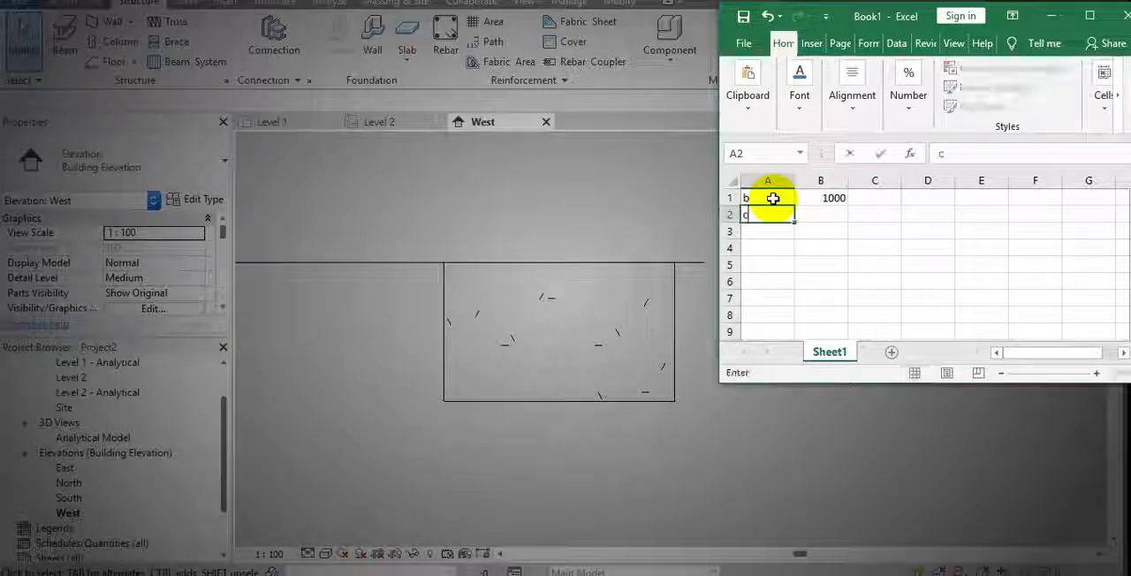
text(over)
key(Tab)
text(50)
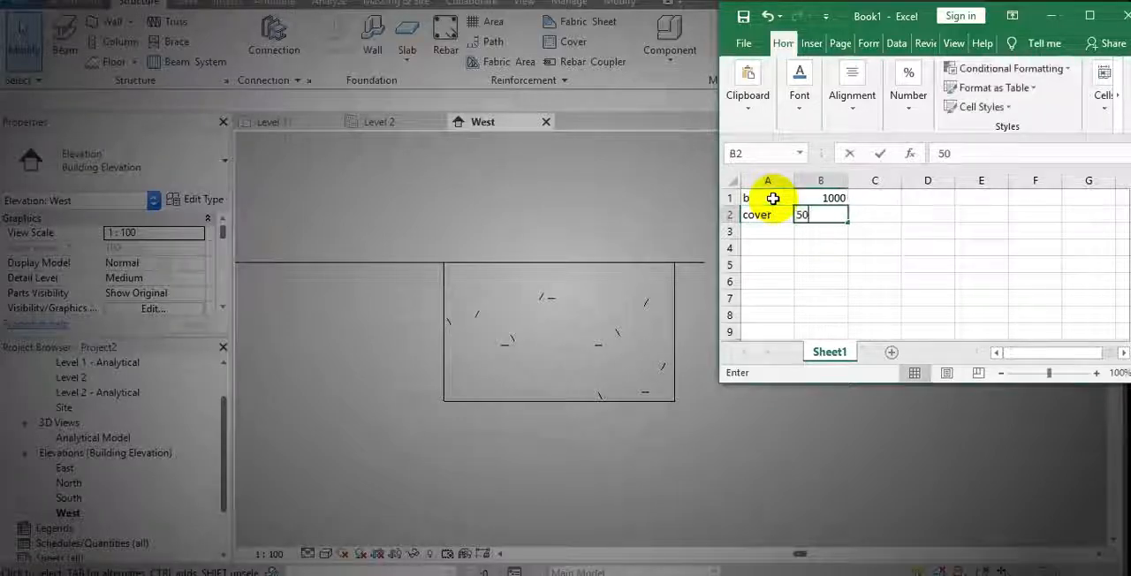
click(585, 243)
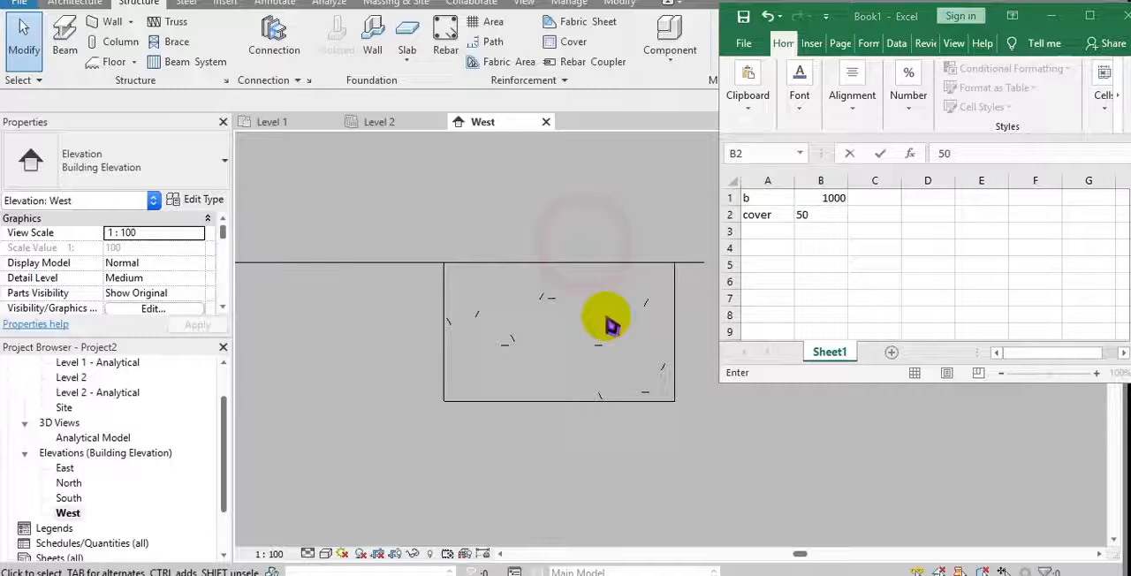
click(598, 395)
middle_drag(599, 365, 572, 378)
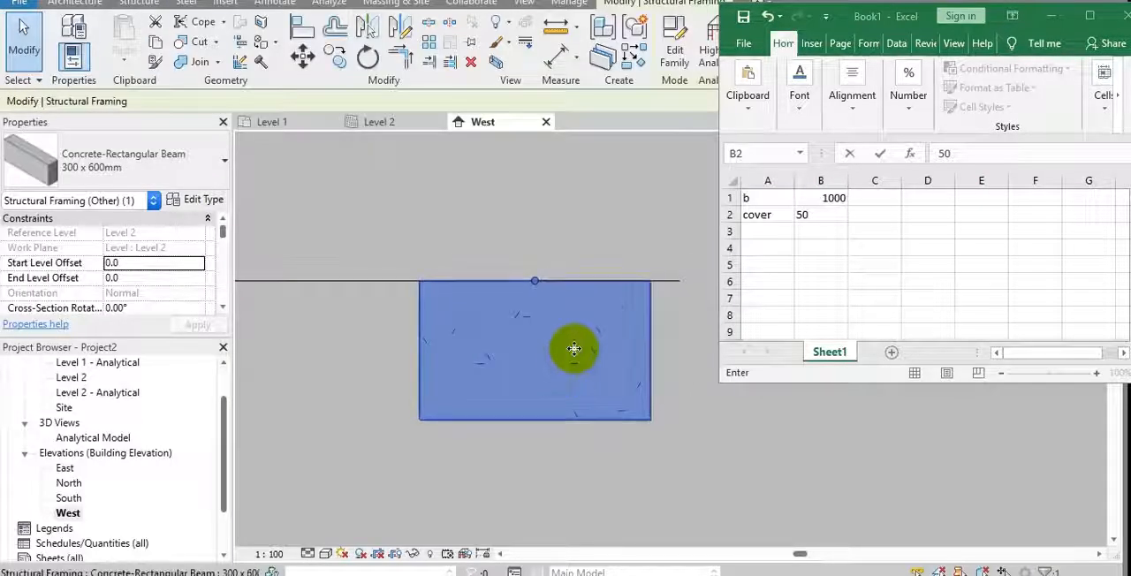
middle_drag(487, 244, 463, 252)
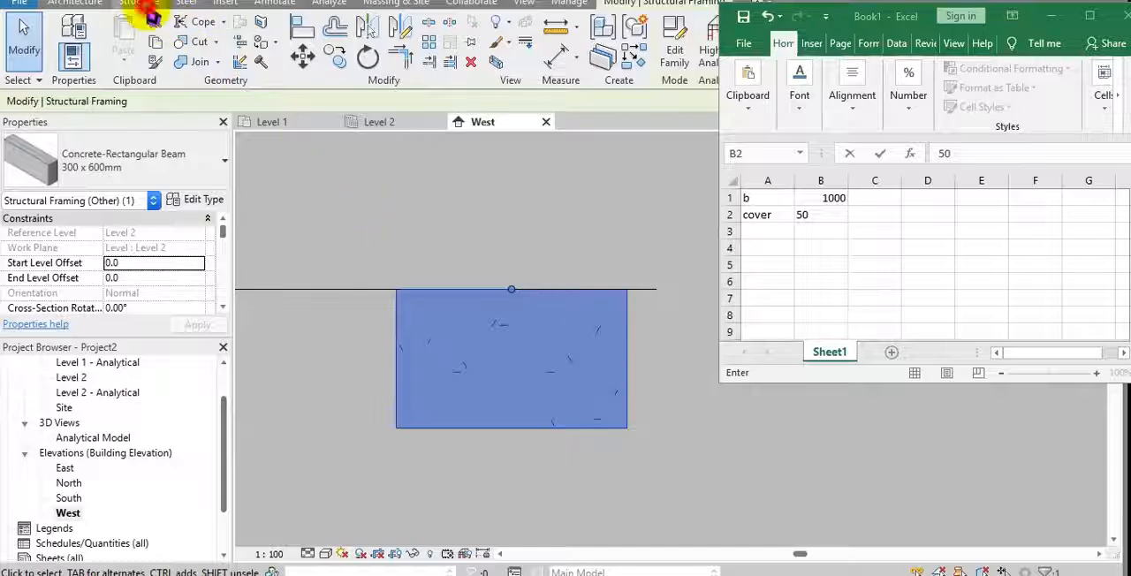
click(141, 5)
click(530, 81)
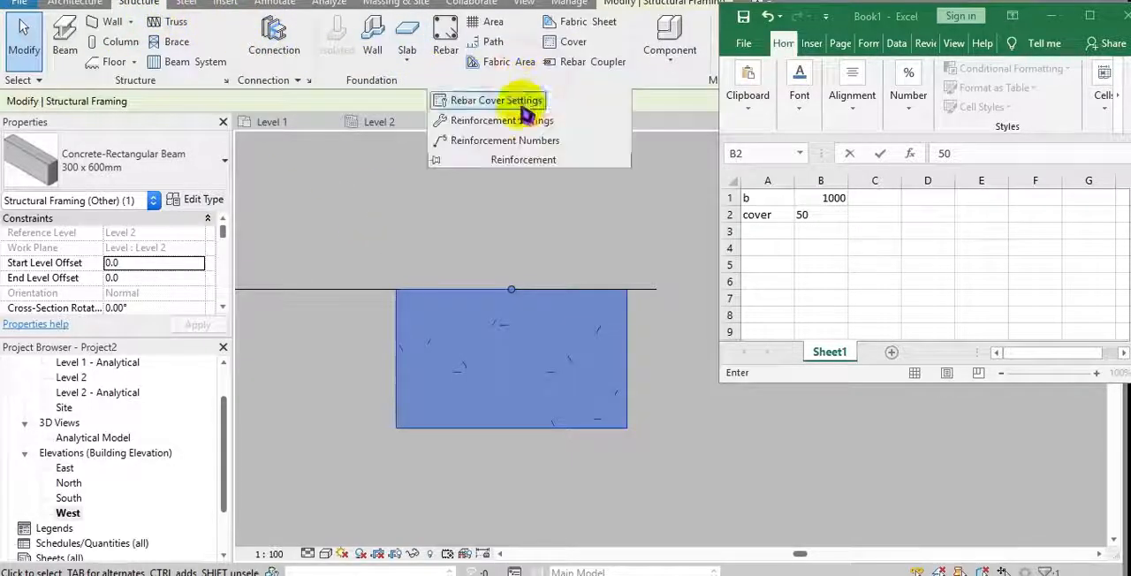
click(520, 120)
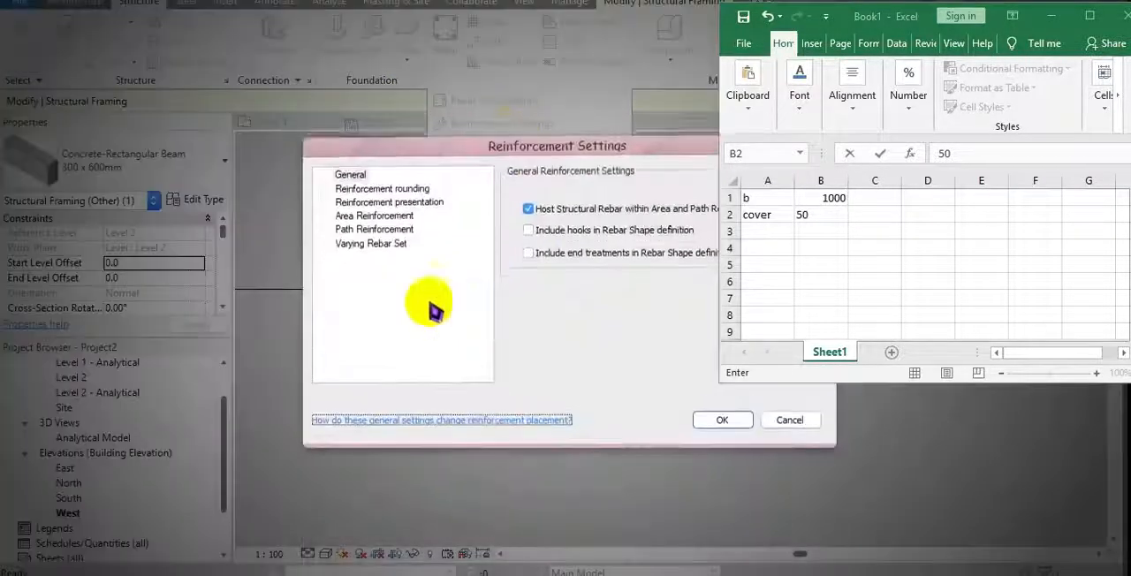
click(789, 420)
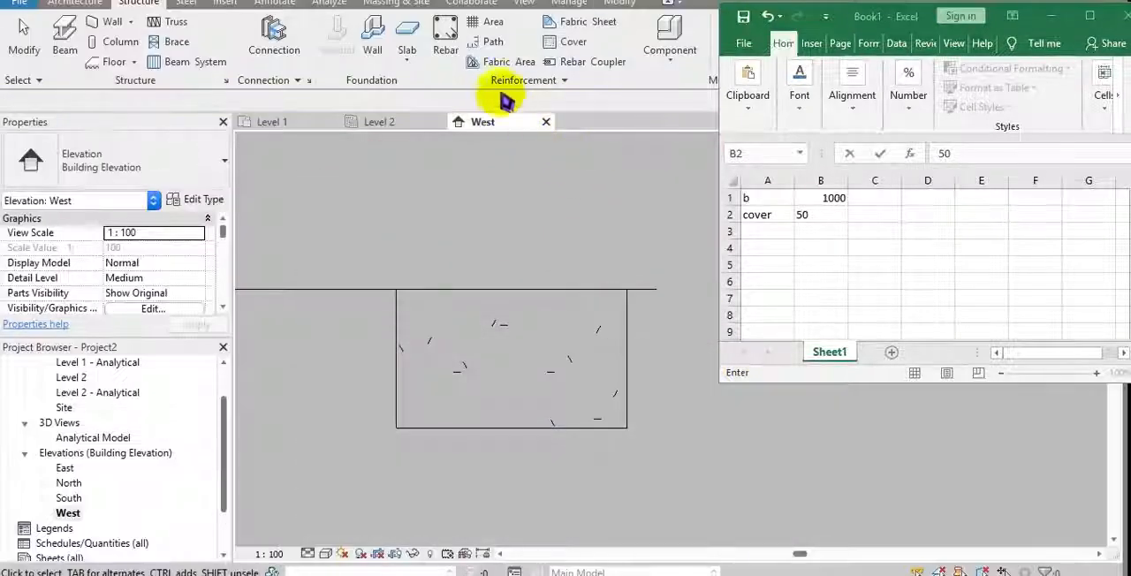
Check the Very Severe entry in the Rebar Cover Settings and leave the settings without changes
click(523, 80)
click(505, 102)
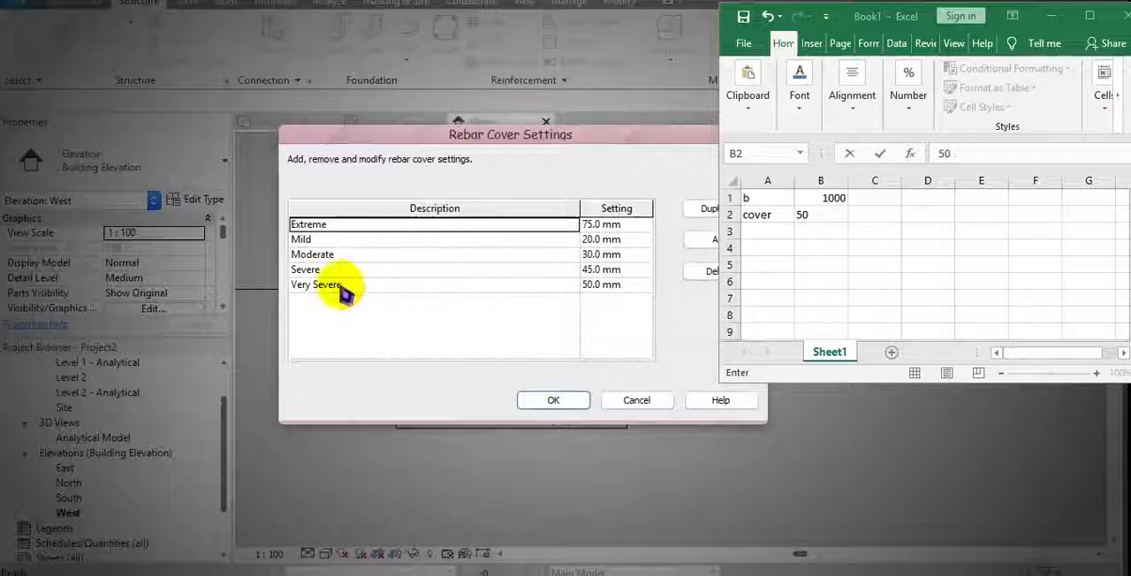
click(373, 281)
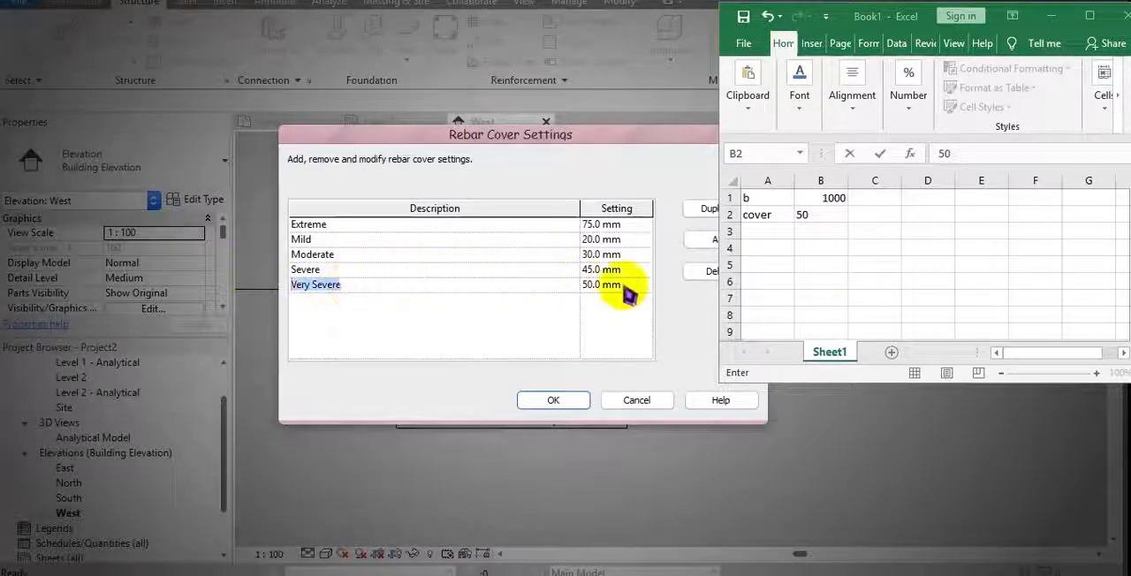
click(623, 284)
click(638, 402)
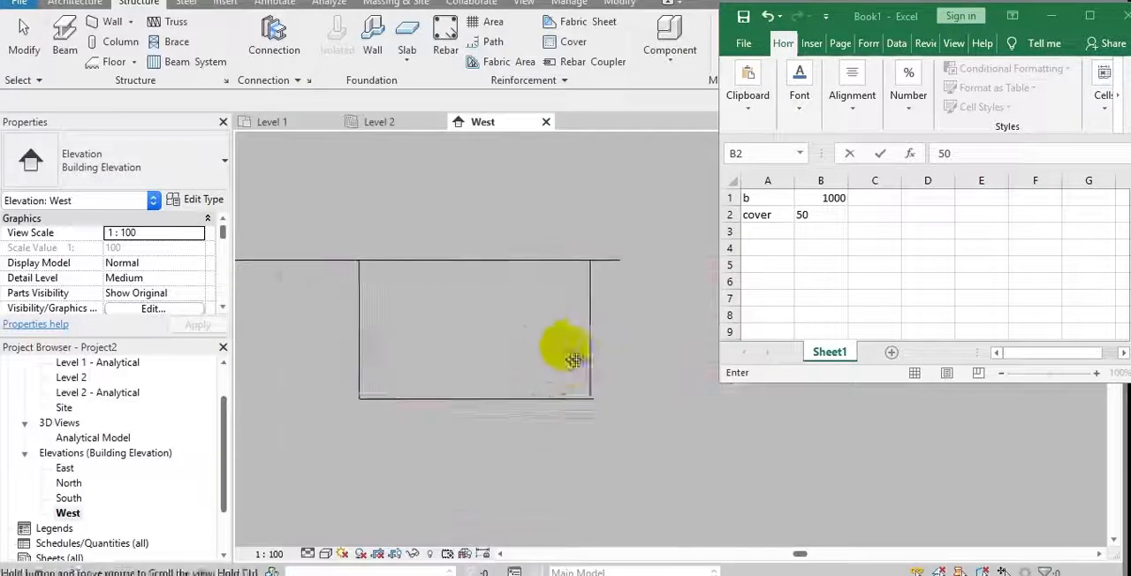
Set the beam's rebar cover for the other faces to Very Severe <50 mm>
click(579, 349)
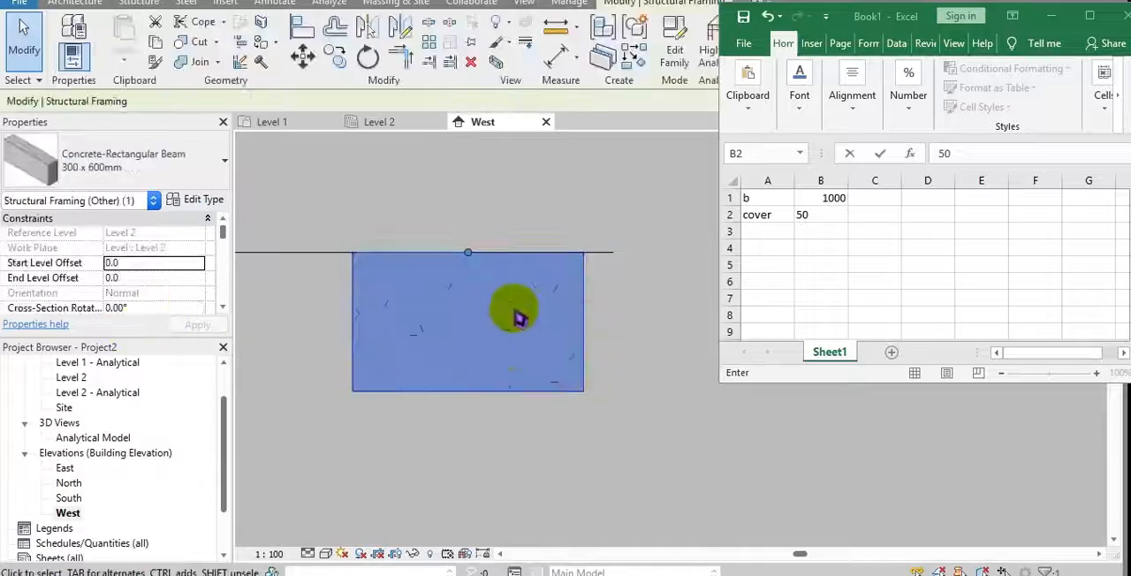
scroll(210, 285, down, 6)
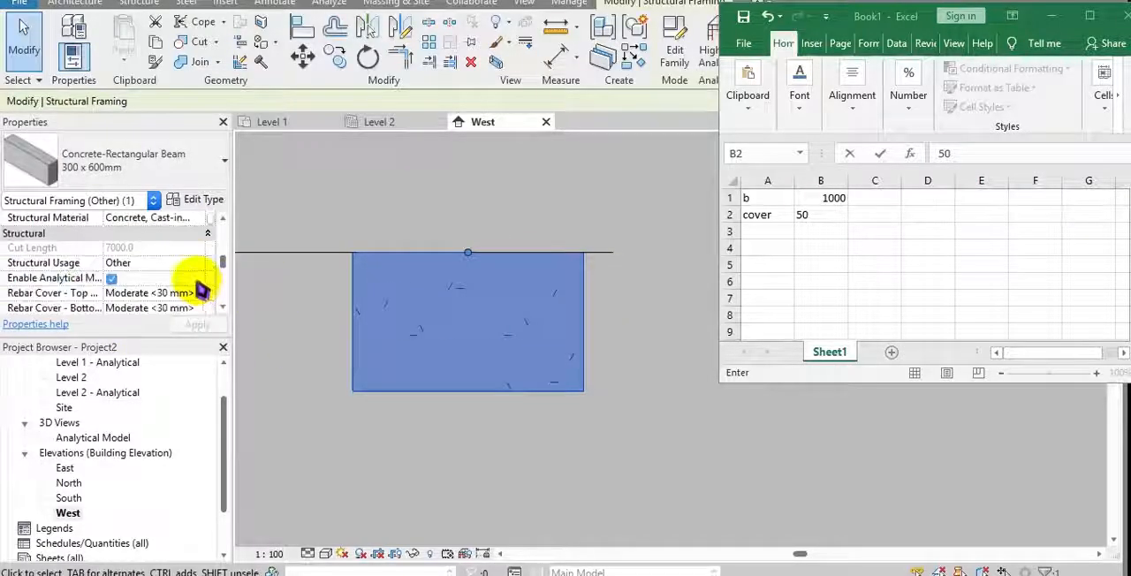
scroll(202, 291, down, 1)
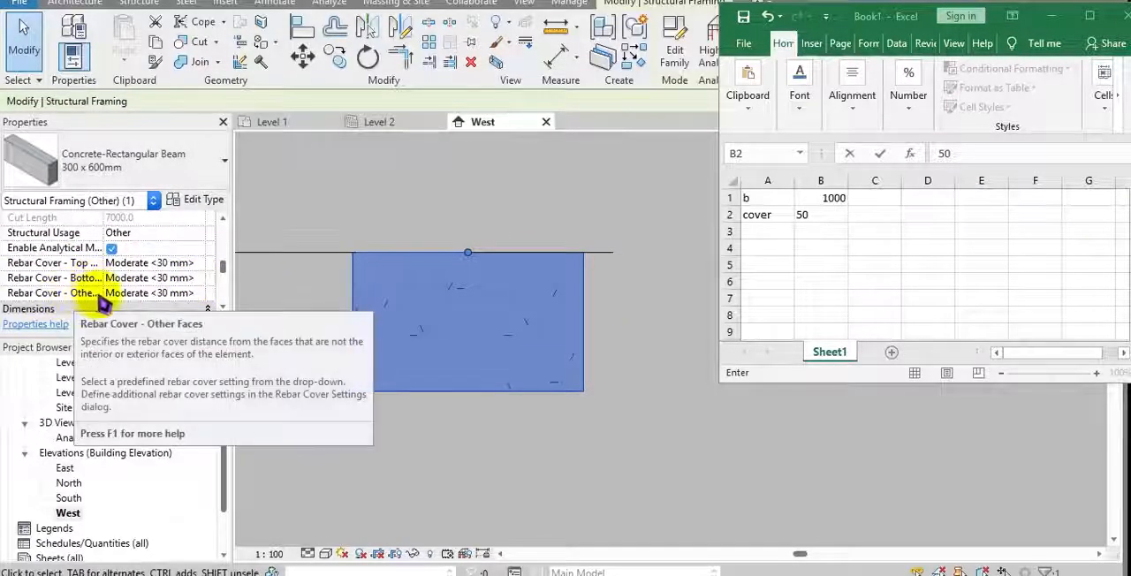
click(177, 293)
click(198, 292)
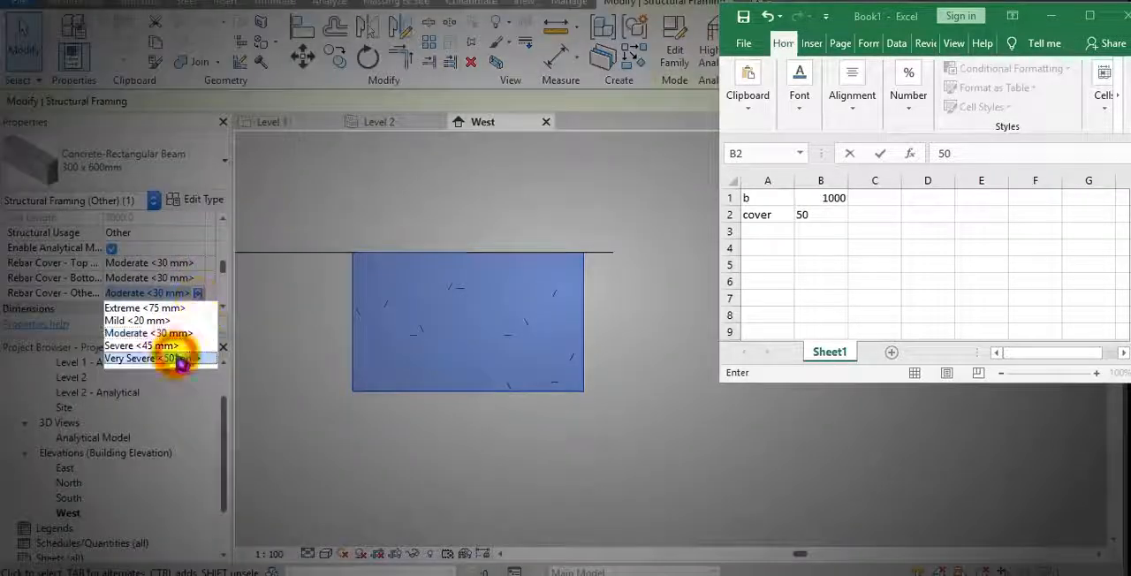
click(181, 359)
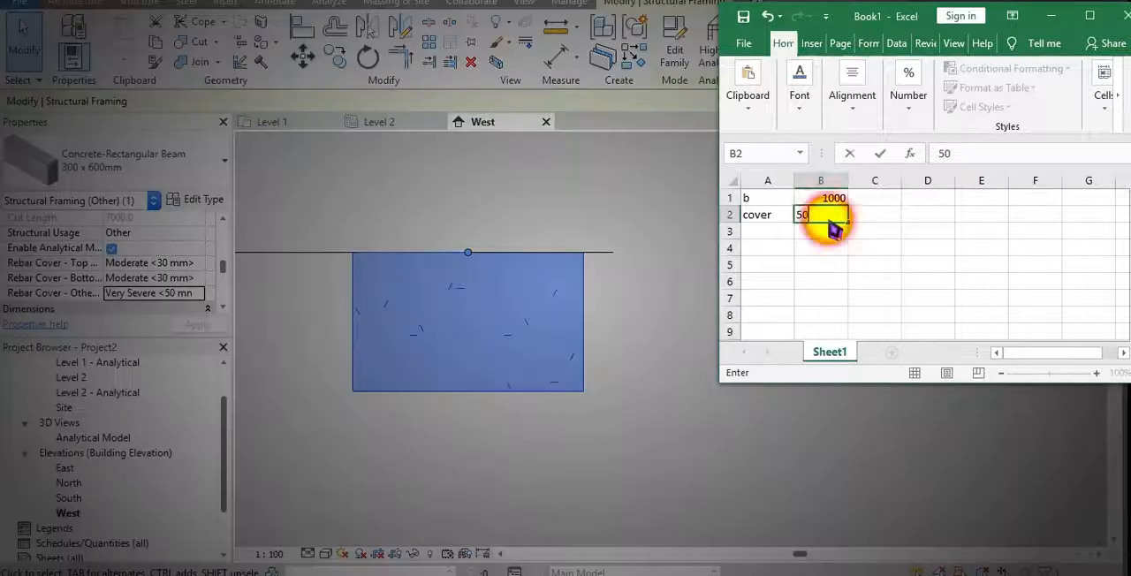
In Excel, label A3 as eff length and calculate it in B3 with the formula =B1-(2*B2)
click(775, 230)
text(eff length)
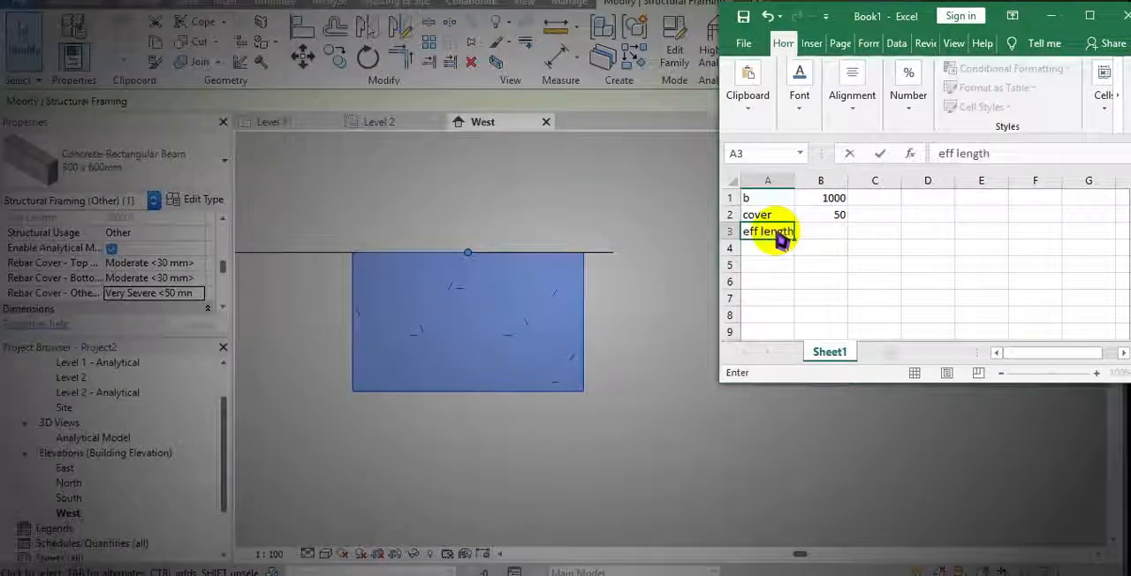
key(Tab)
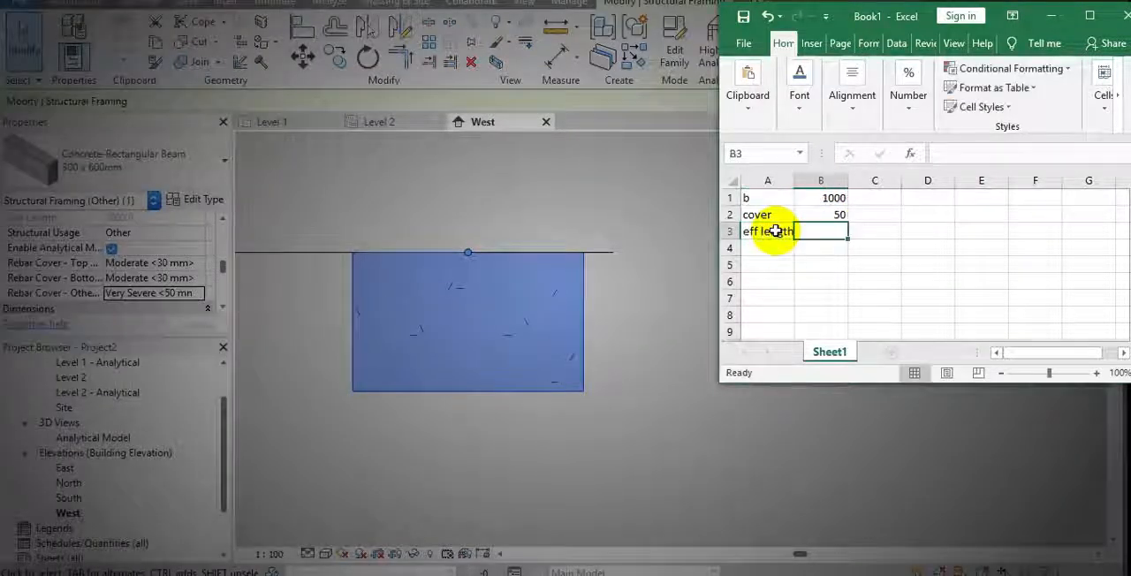
text(=)
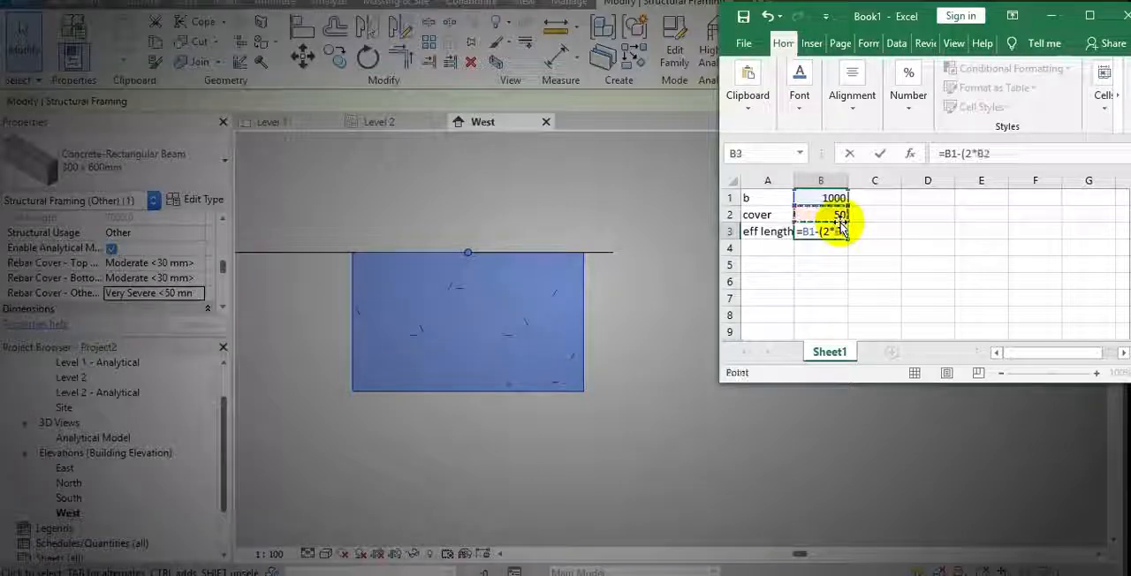
key(Return)
key(Return)
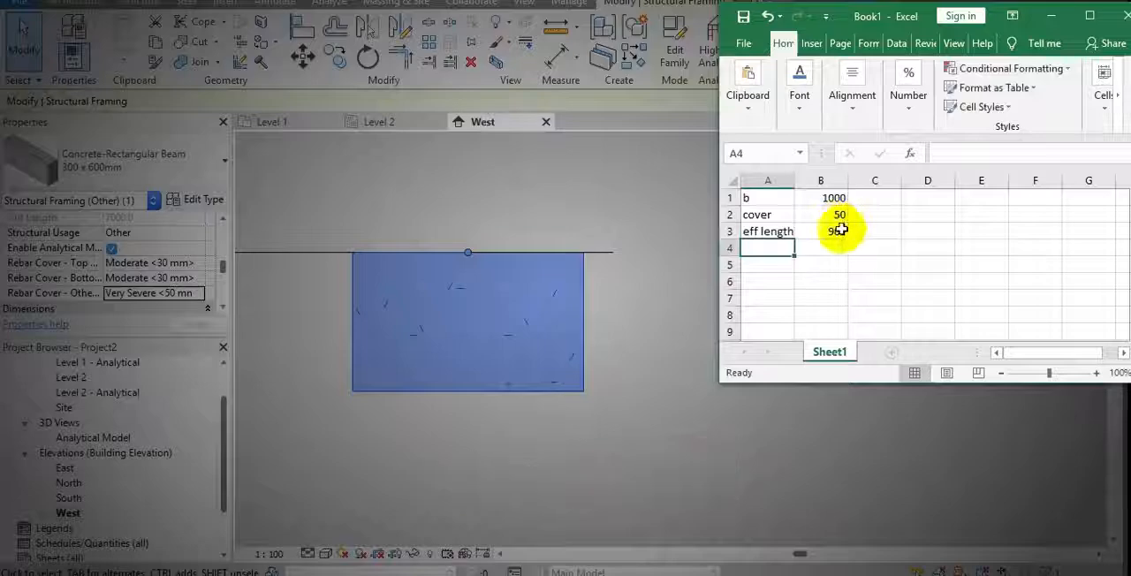
Select the effective length result, switch to Revit, and start placing structural rebar with Rebar Shape 1-A
click(835, 231)
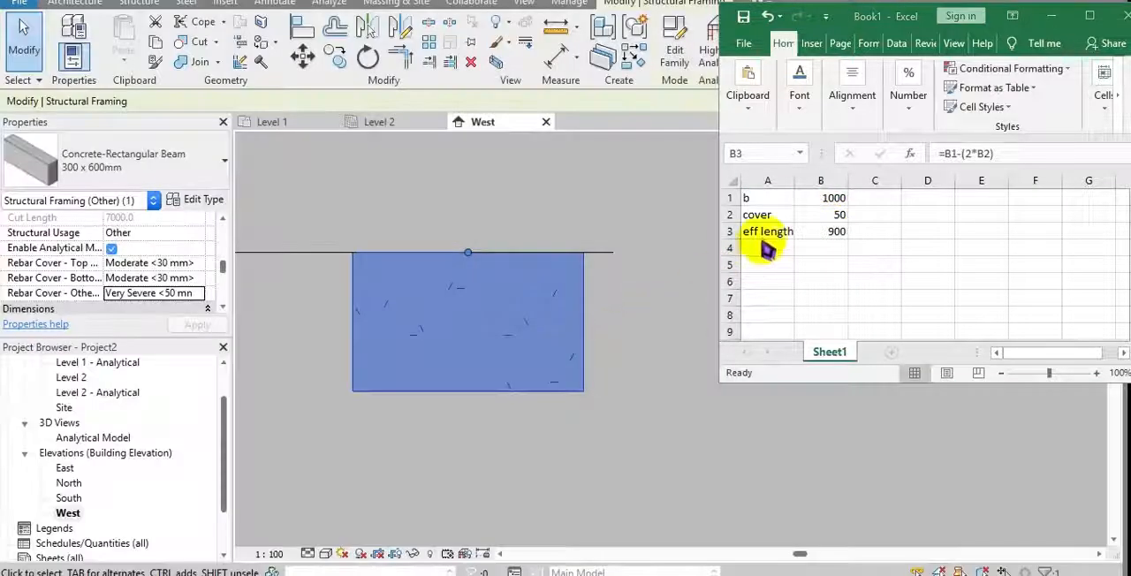
click(453, 327)
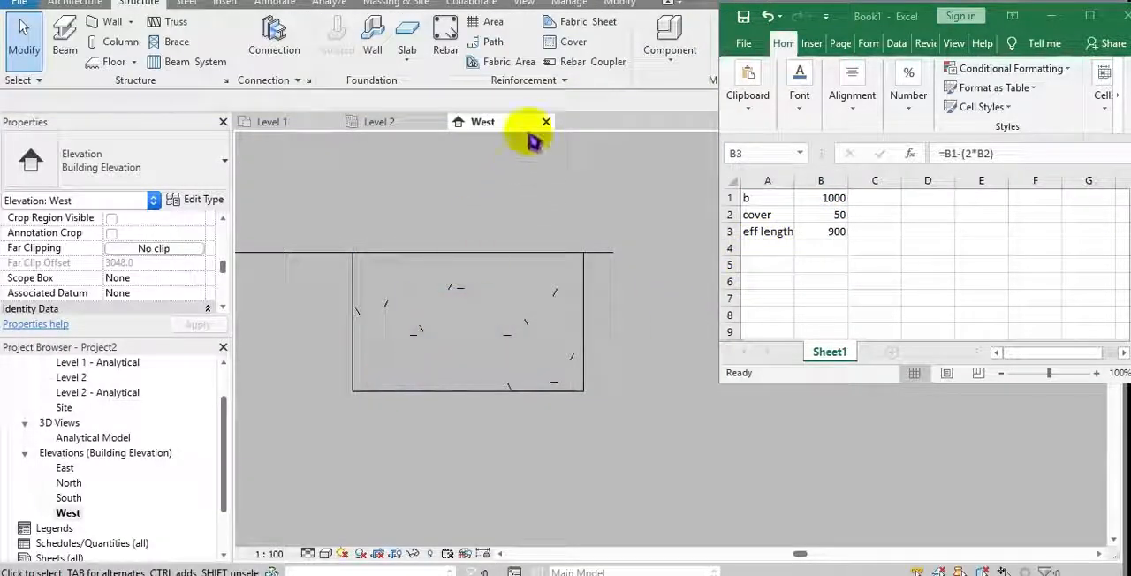
click(446, 40)
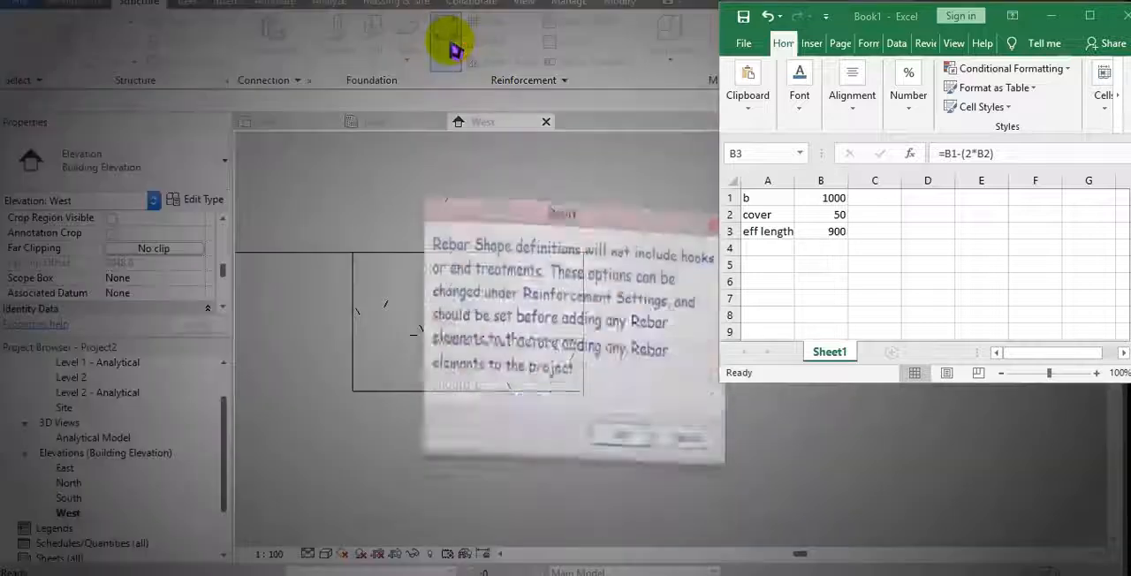
click(618, 347)
click(907, 14)
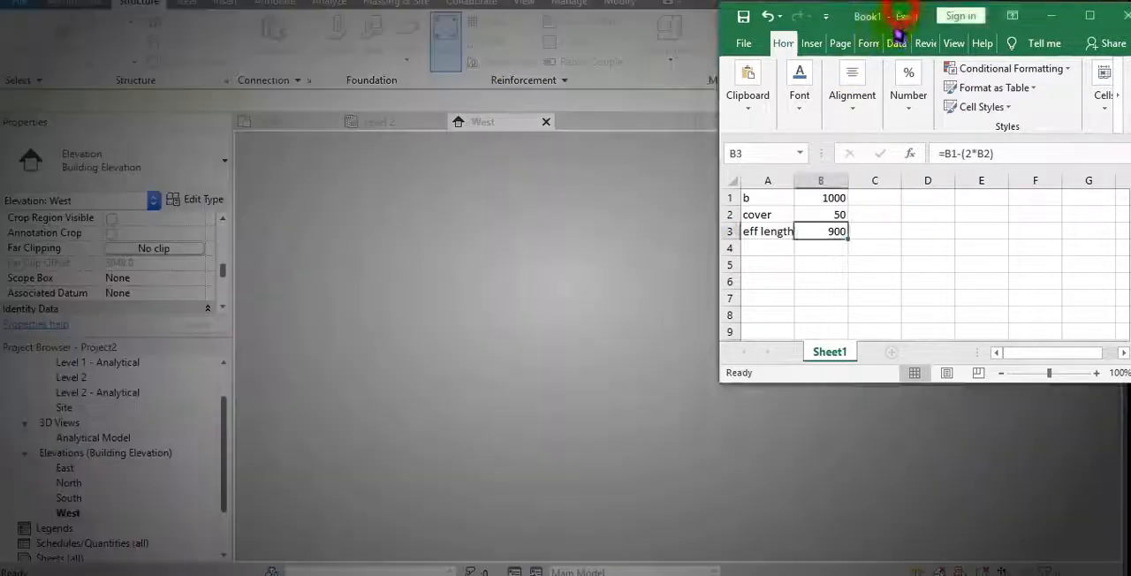
drag(898, 21, 618, 144)
click(766, 143)
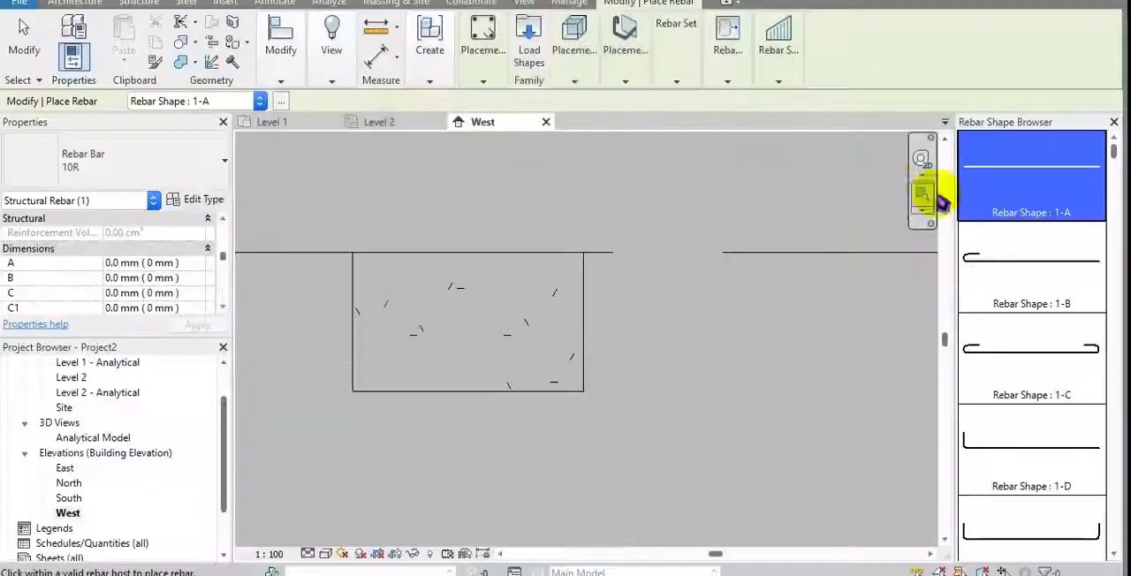
click(998, 173)
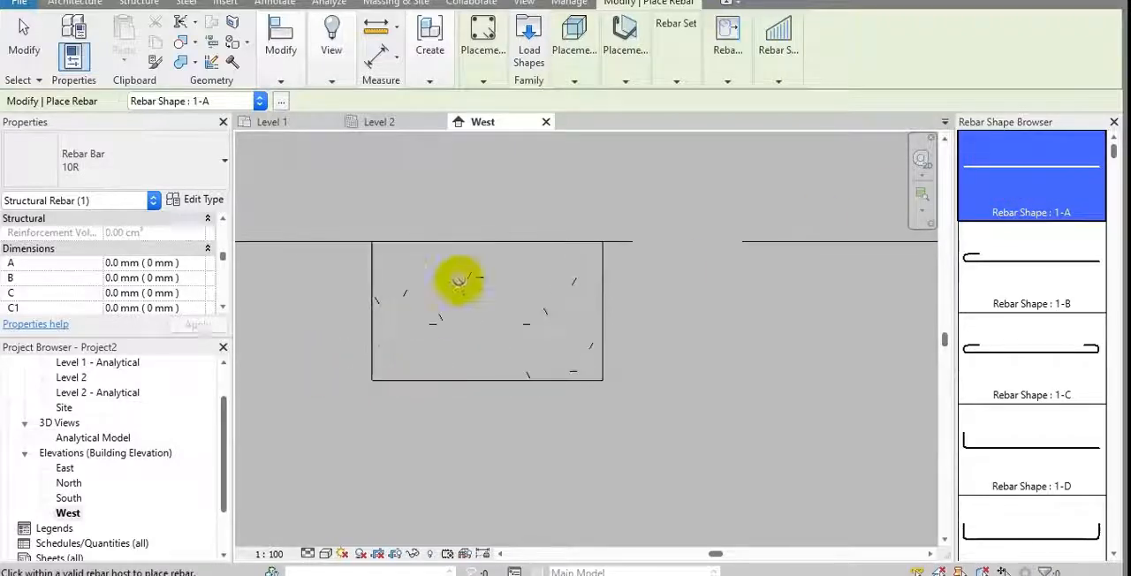
Place a 10R bar in the beam's lower-left cover corner, using Near Cover Reference and the Parallel to Cover orientation
click(576, 69)
click(634, 122)
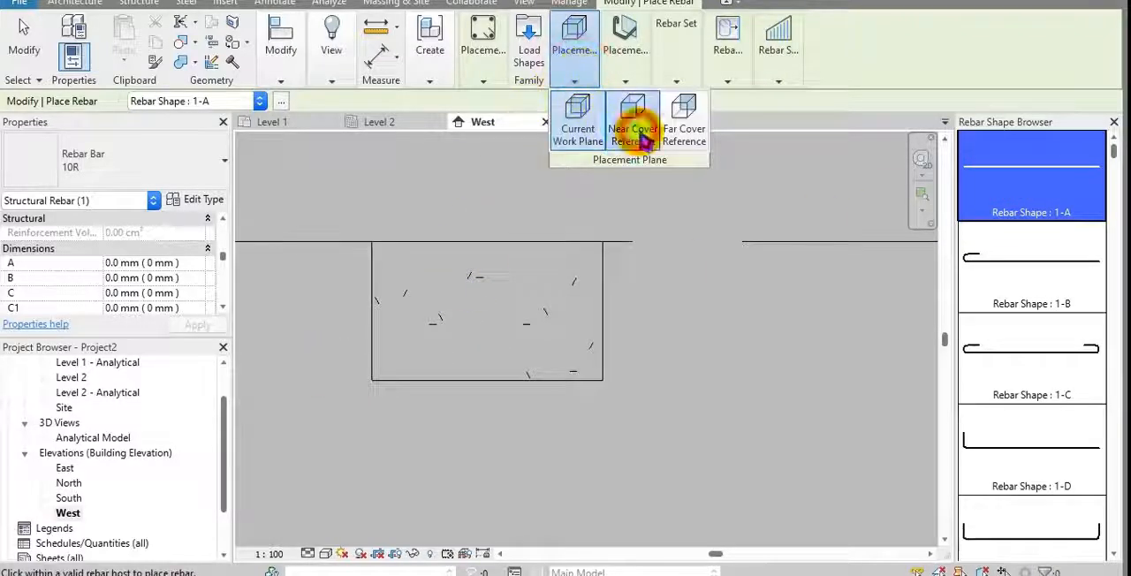
scroll(392, 367, up, 3)
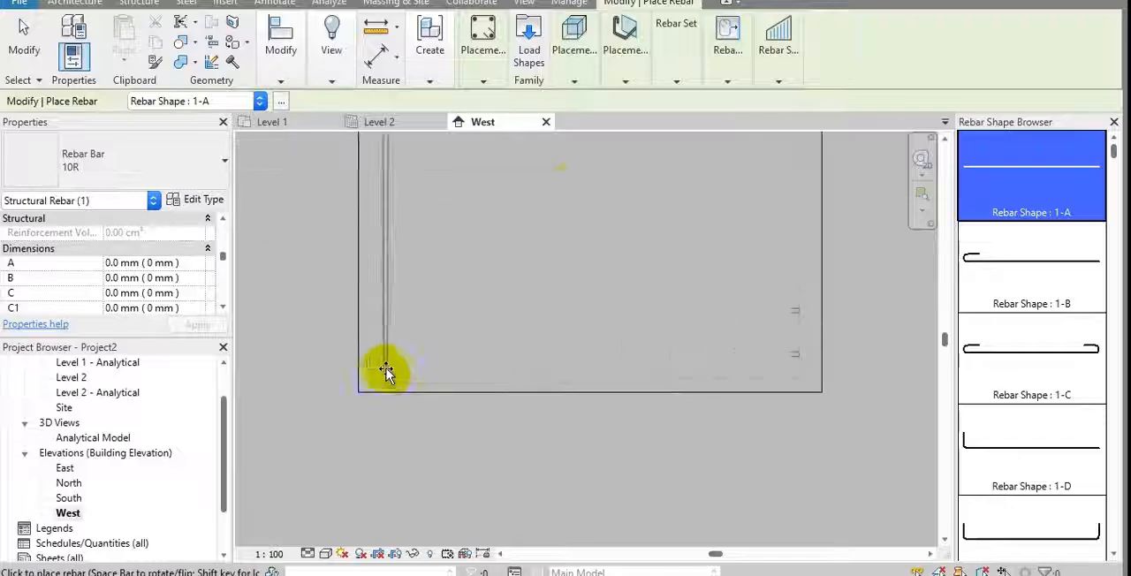
click(623, 62)
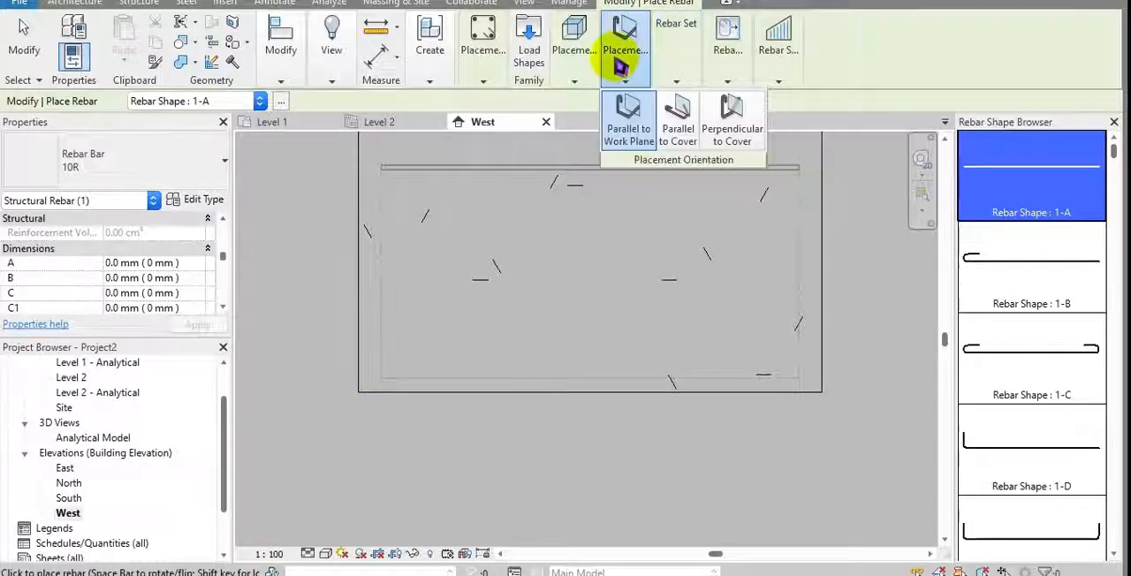
click(677, 113)
scroll(424, 369, up, 6)
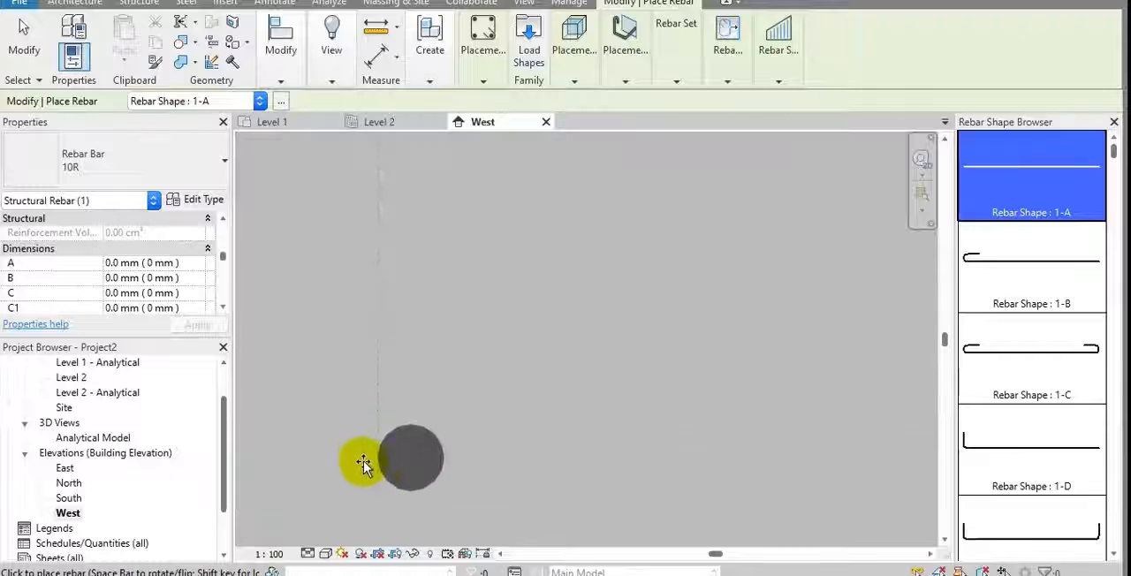
click(369, 461)
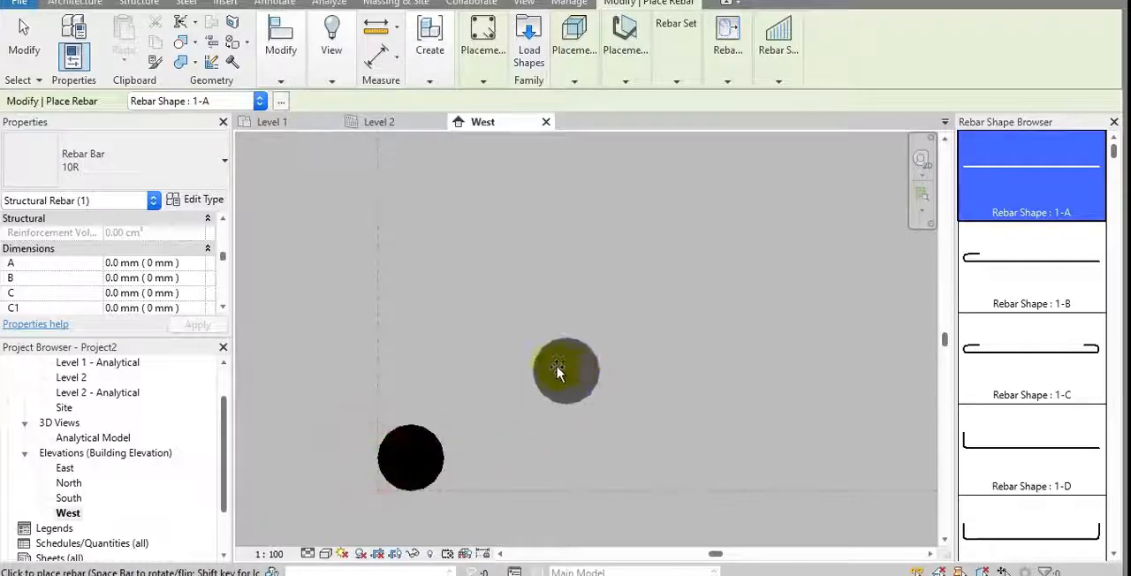
scroll(565, 371, down, 4)
key(Escape)
Turn the placed corner bar into a rebar set with the Fixed Number layout and a quantity of 5
click(402, 380)
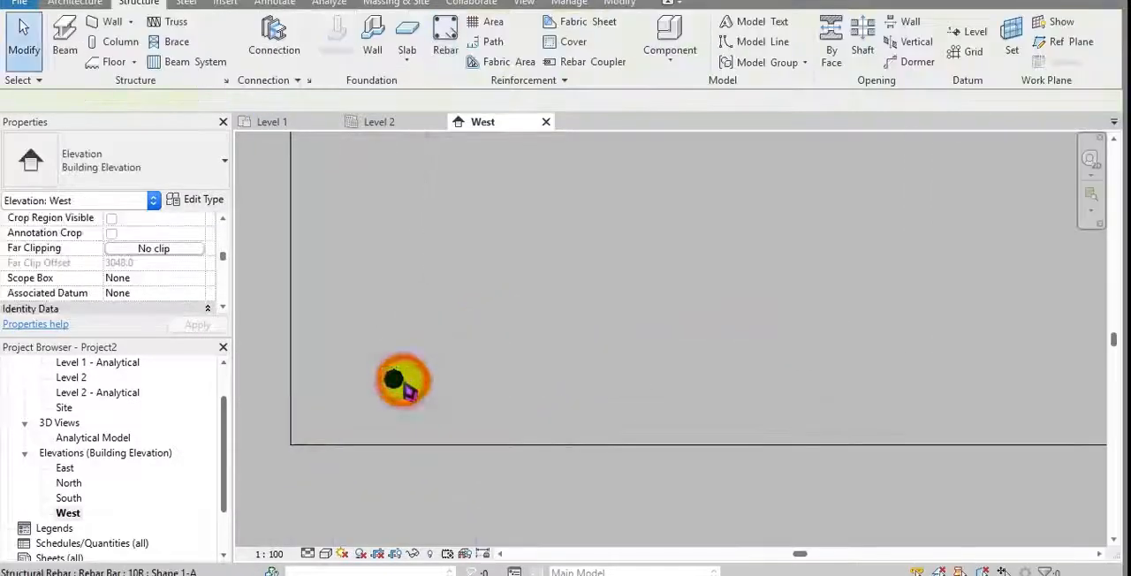
middle_drag(495, 327, 480, 346)
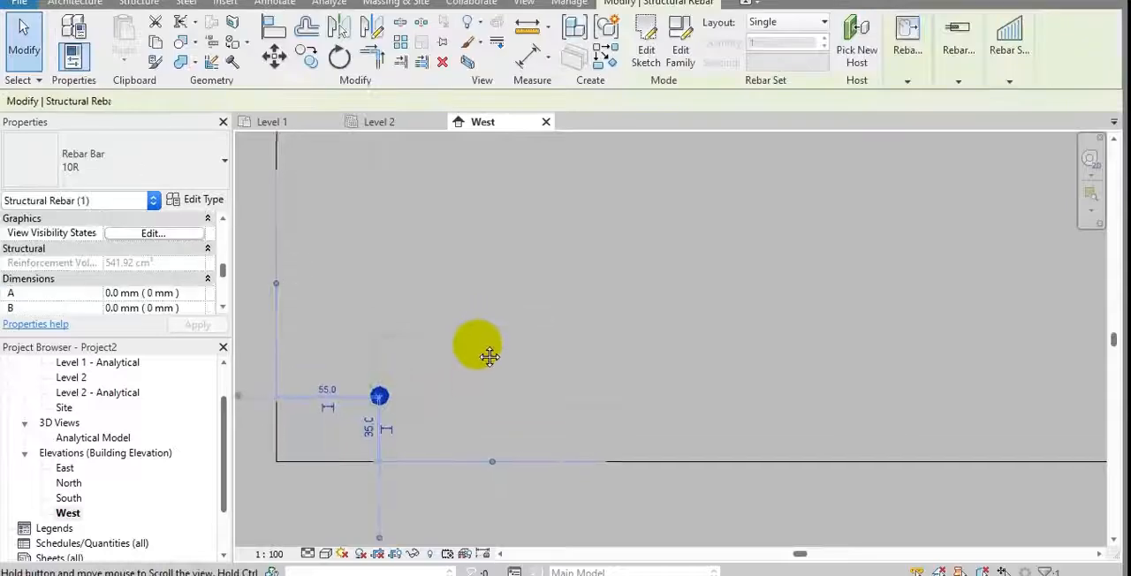
click(799, 23)
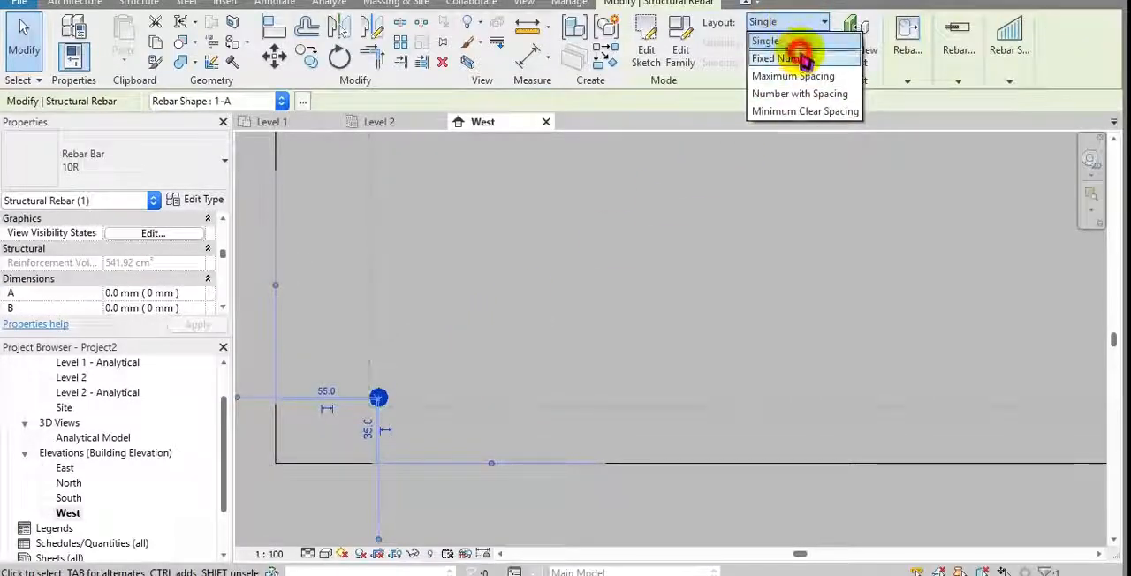
click(799, 58)
mouse_move(720, 57)
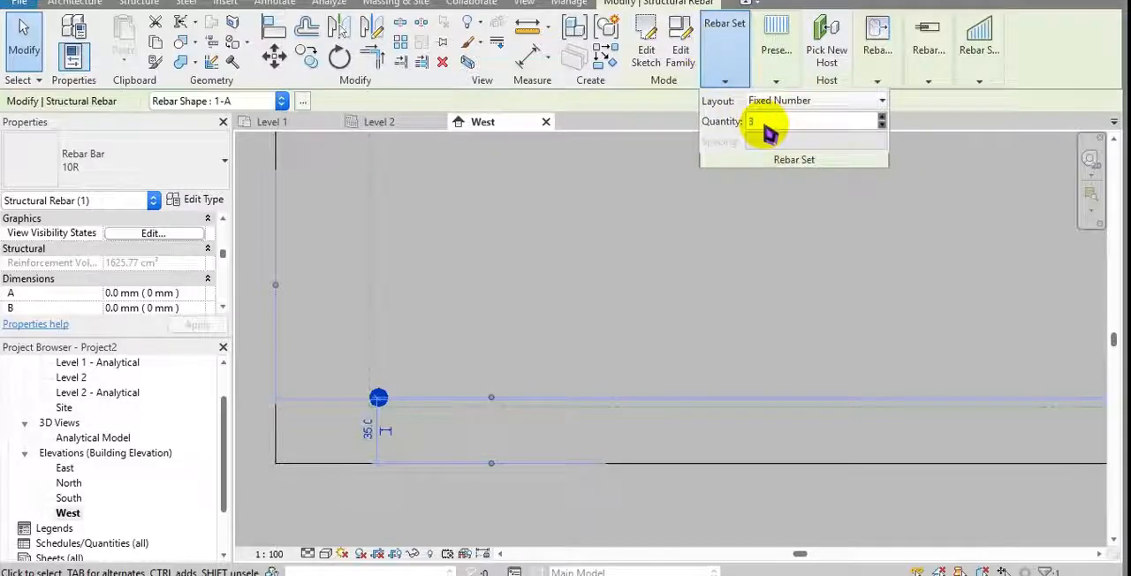
key(BackSpace)
text(5)
middle_drag(631, 287, 591, 289)
scroll(511, 321, down, 6)
middle_drag(511, 365, 424, 396)
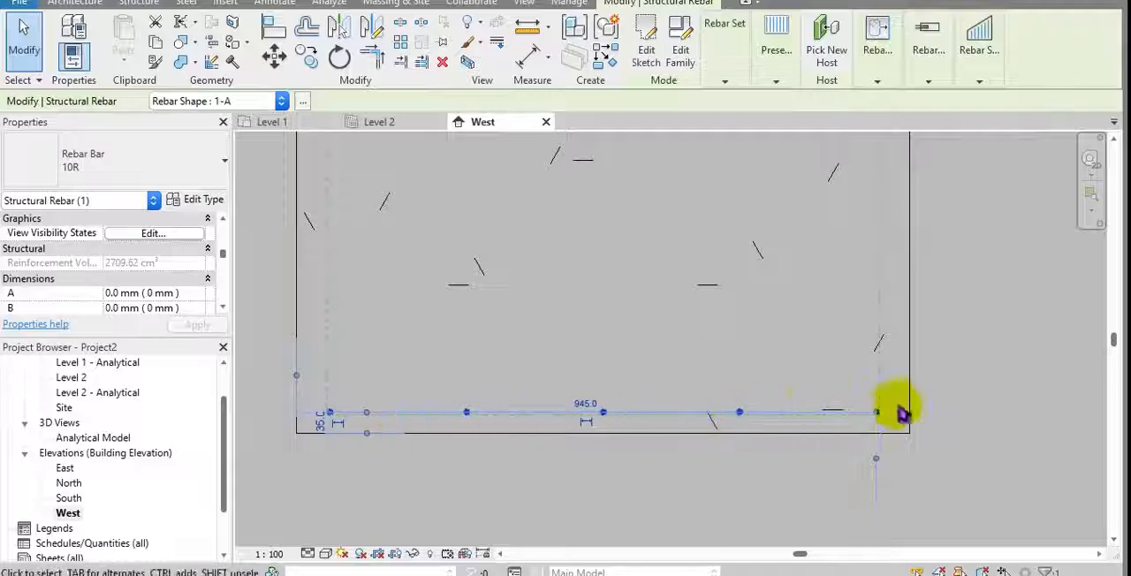
Change the rebar set's layout to Number with Spacing, using a 50 mm spacing, and inspect the resulting bars
click(724, 80)
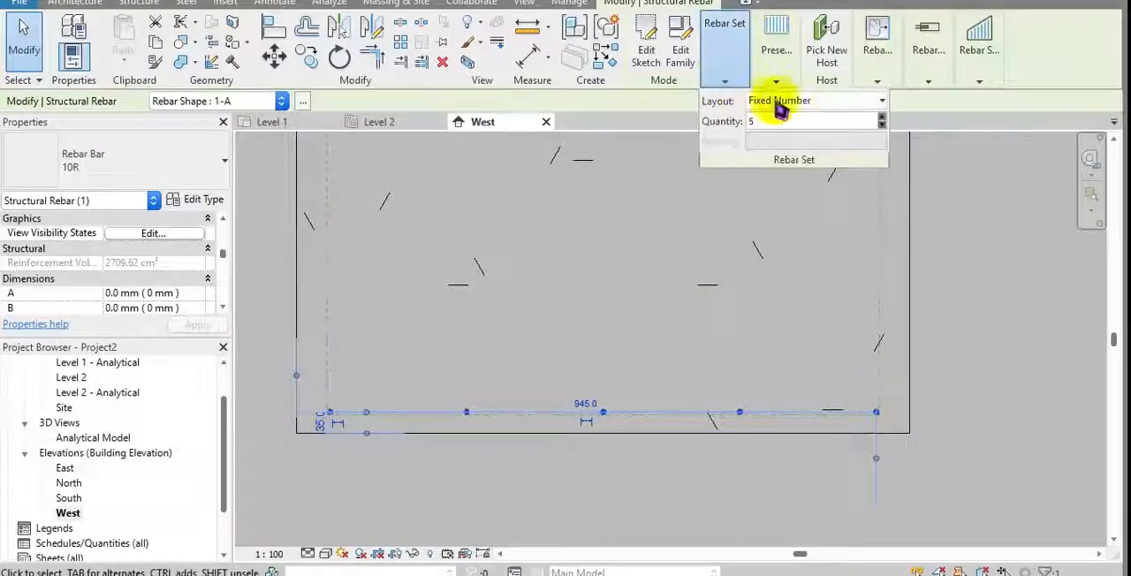
click(779, 102)
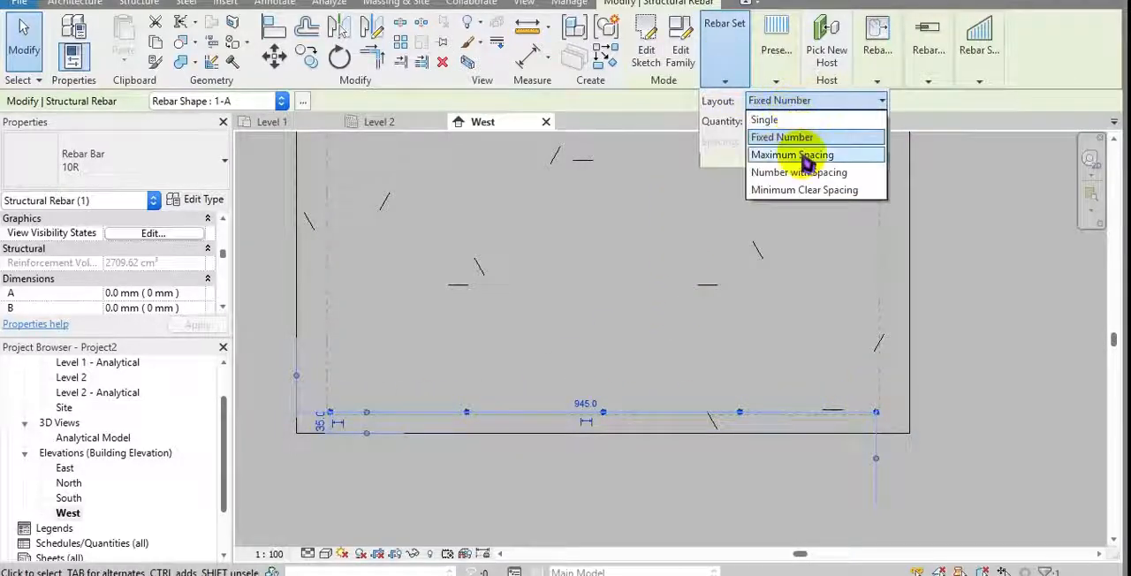
click(821, 173)
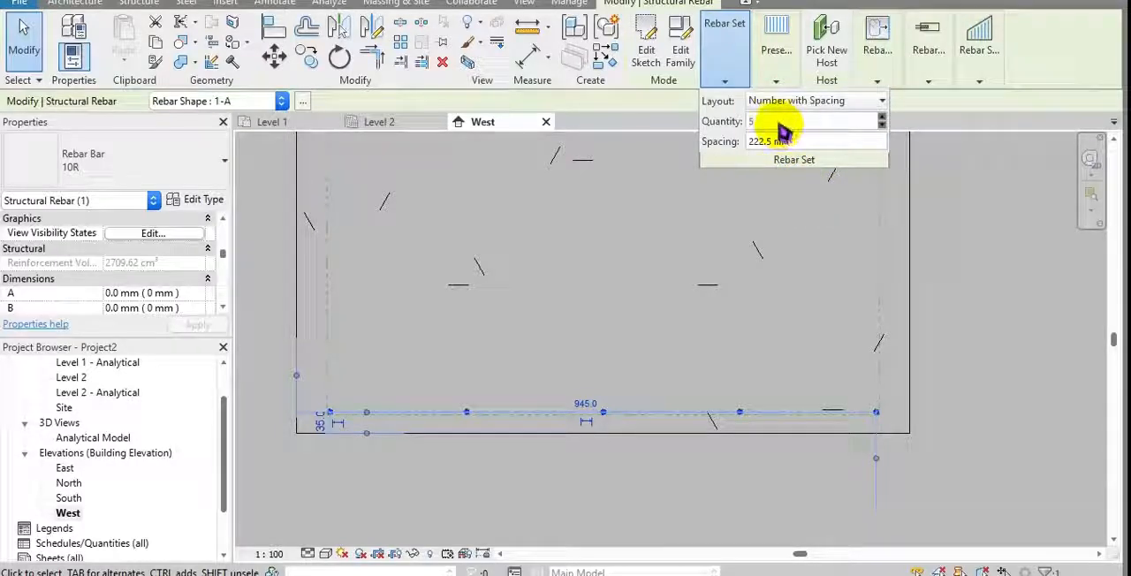
click(807, 151)
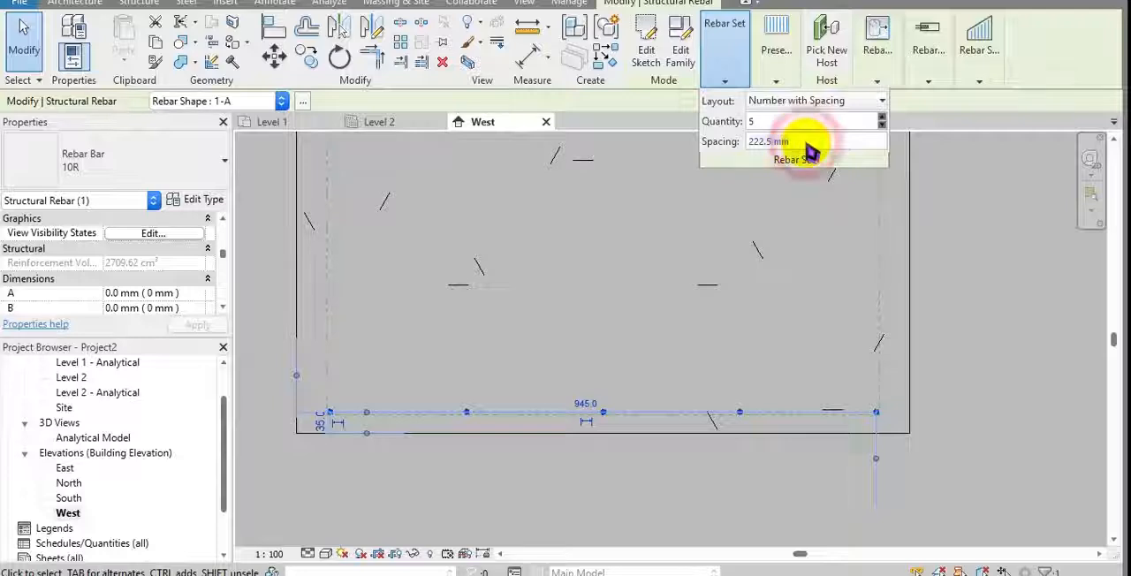
text(50)
mouse_move(530, 252)
middle_down()
mouse_move(517, 254)
mouse_move(534, 236)
middle_up()
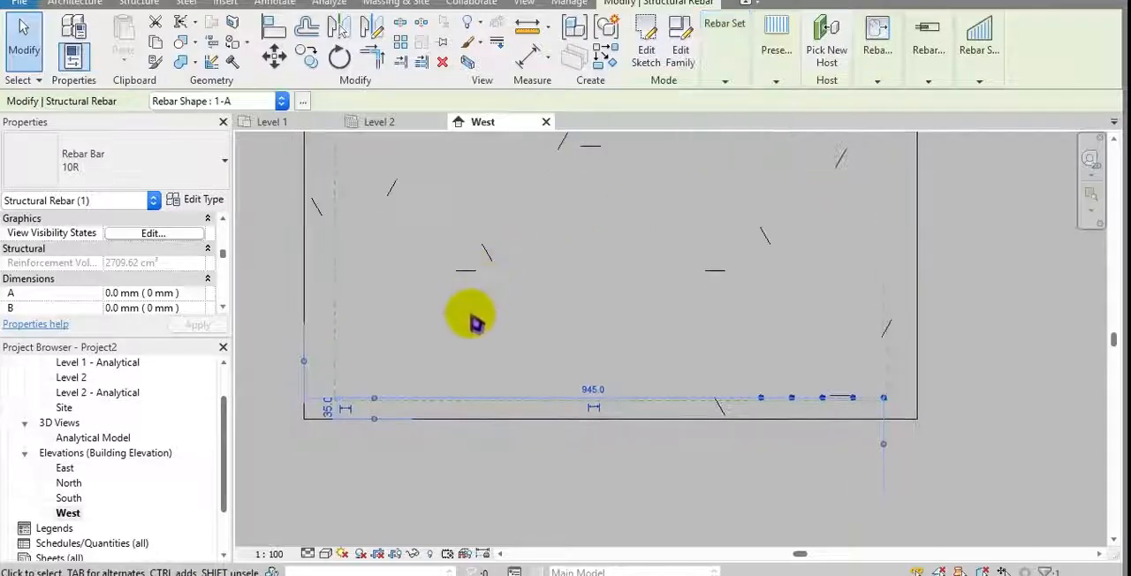
middle_drag(565, 316, 539, 325)
scroll(739, 382, up, 4)
middle_drag(677, 362, 496, 301)
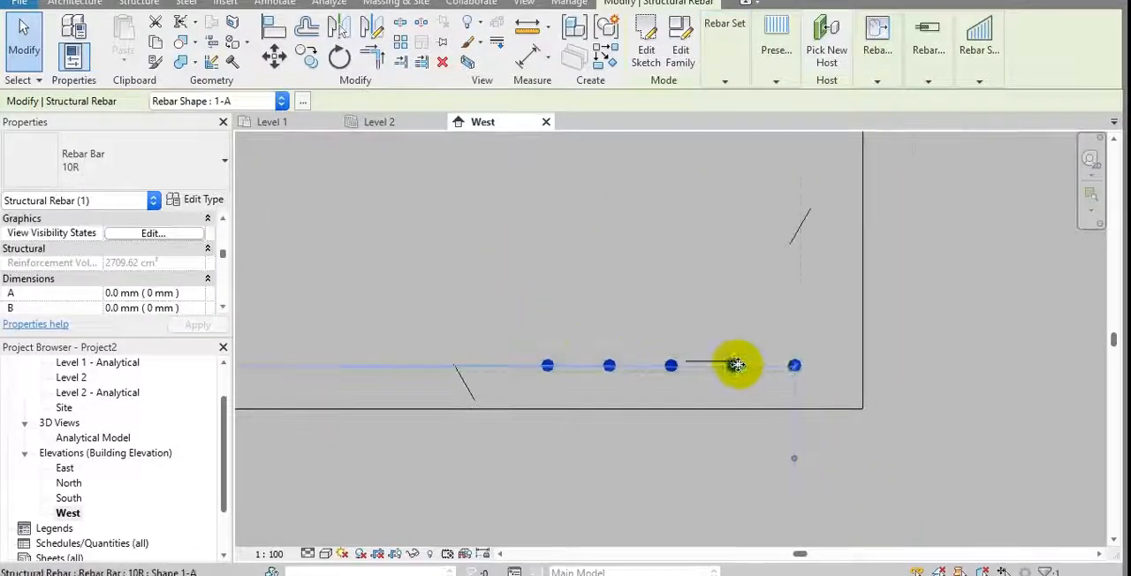
scroll(736, 366, up, 2)
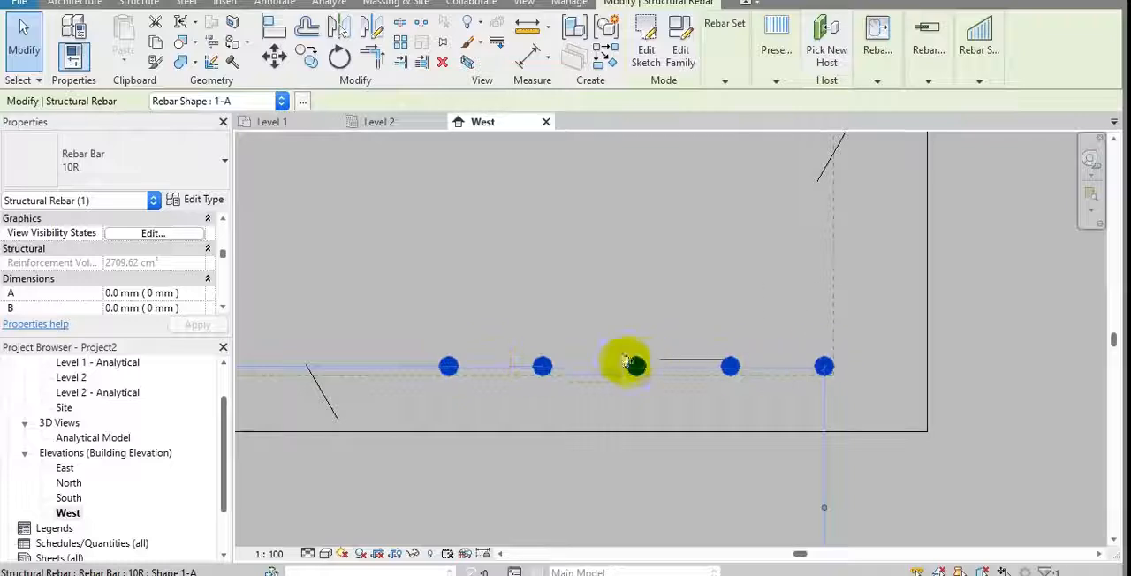
Change the rebar set's layout to Maximum Spacing with a spacing of 250 mm
click(756, 80)
click(726, 82)
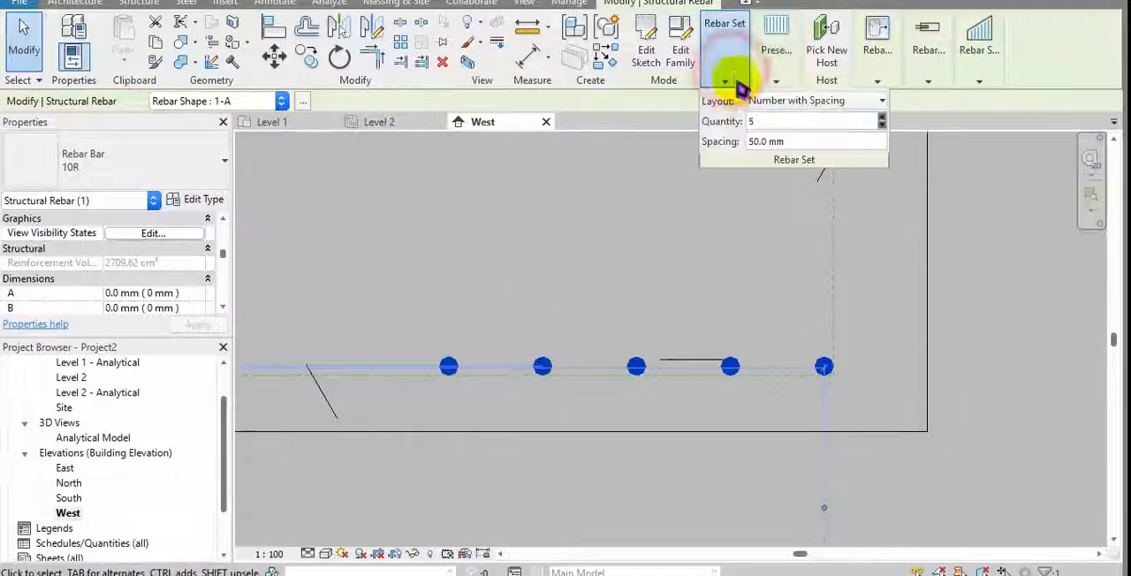
click(795, 100)
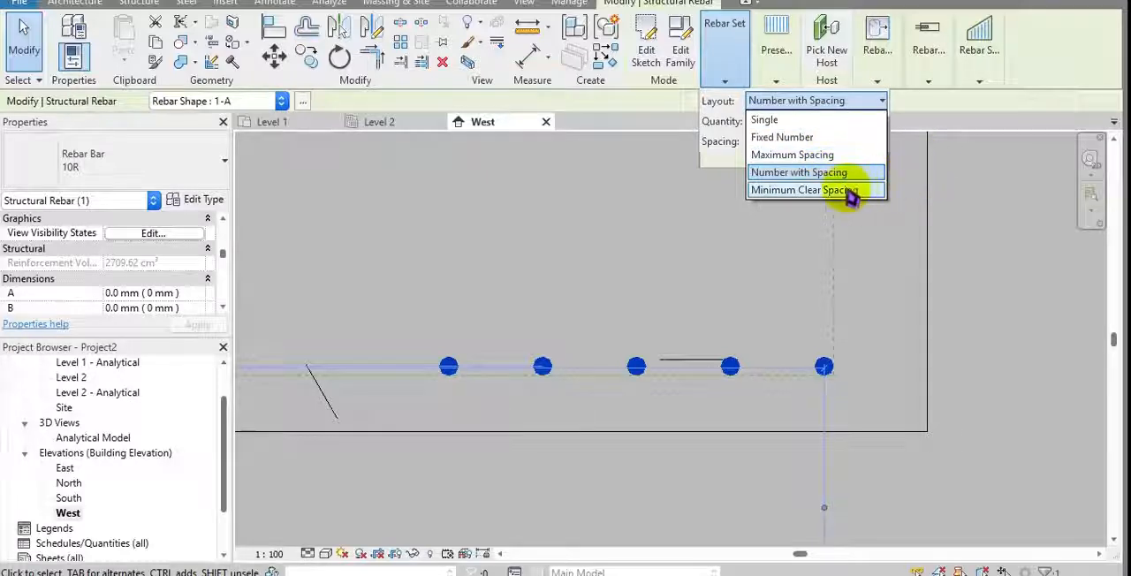
click(817, 156)
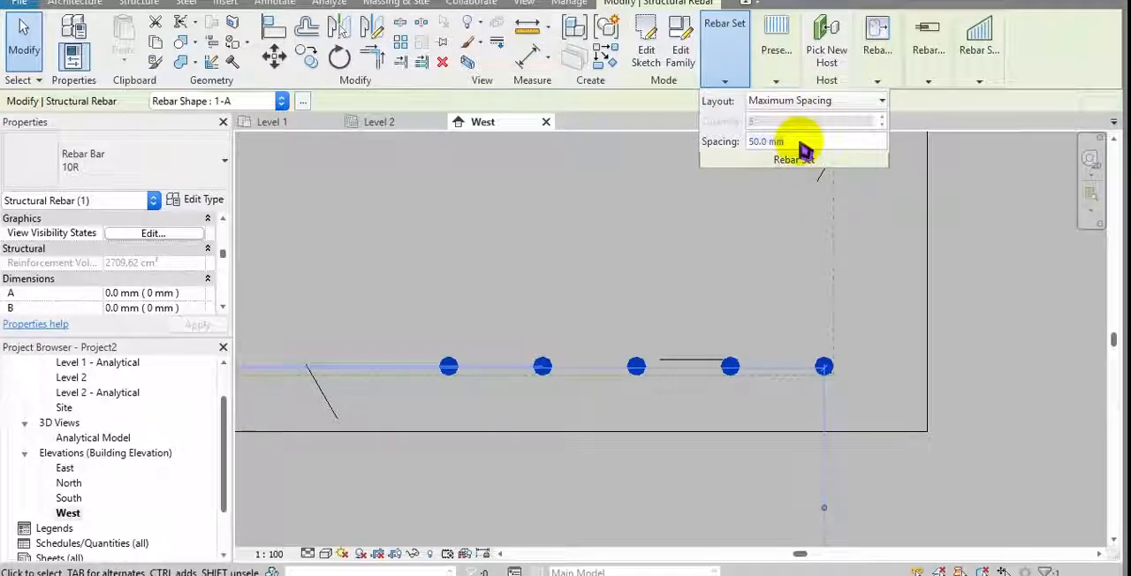
text(250)
key(Return)
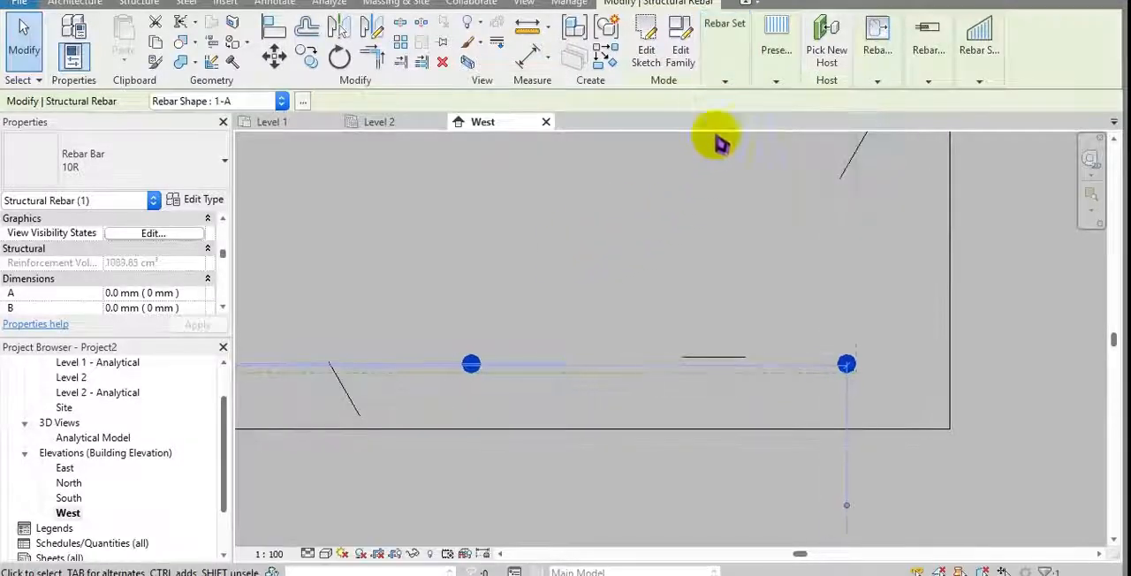
Set the rebar set's maximum spacing to 100 mm
mouse_move(760, 80)
mouse_move(727, 71)
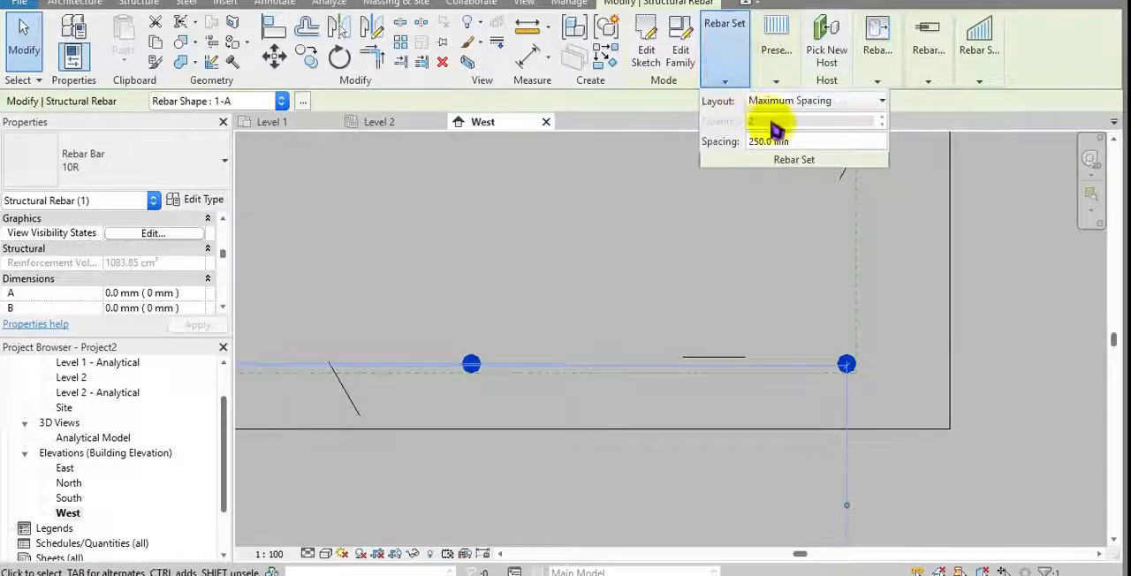
click(805, 142)
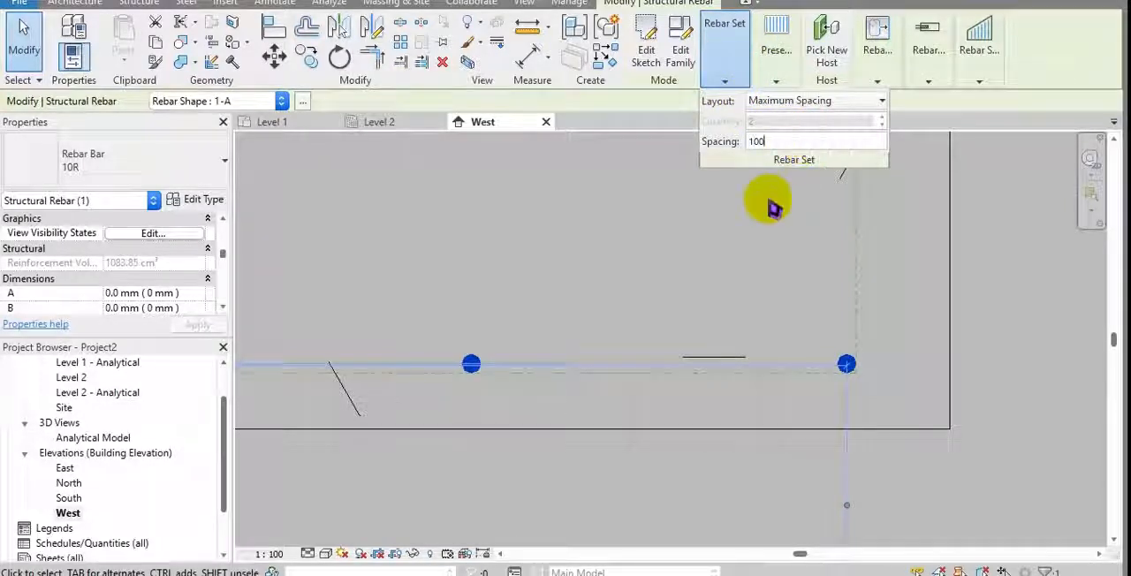
click(773, 130)
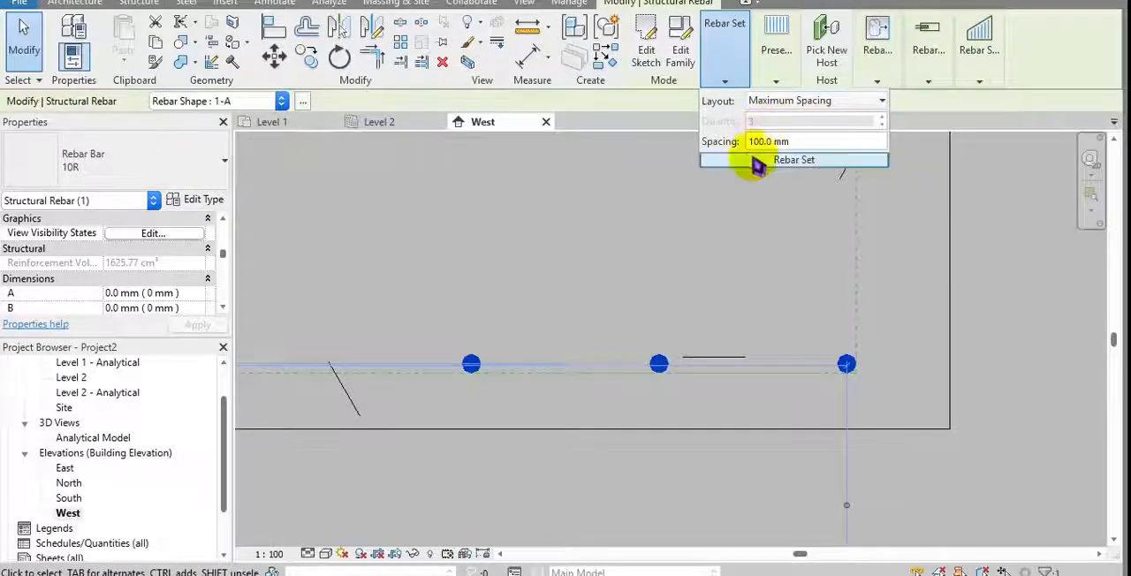
Switch to the Excel workbook and enter space in A5 with the value 100 in B5
key(alt+Tab)
click(371, 311)
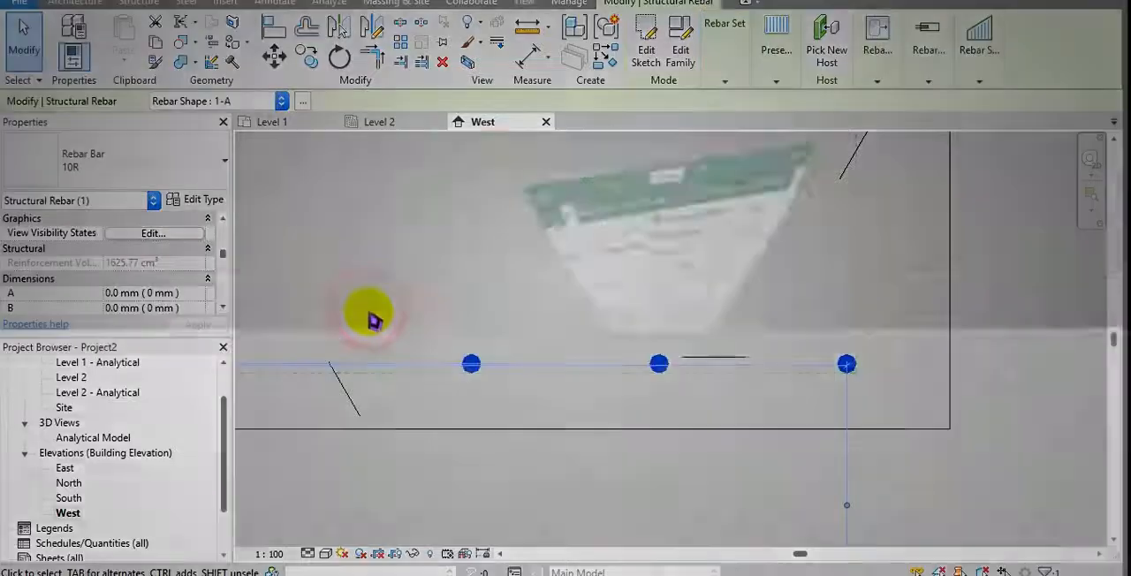
click(485, 392)
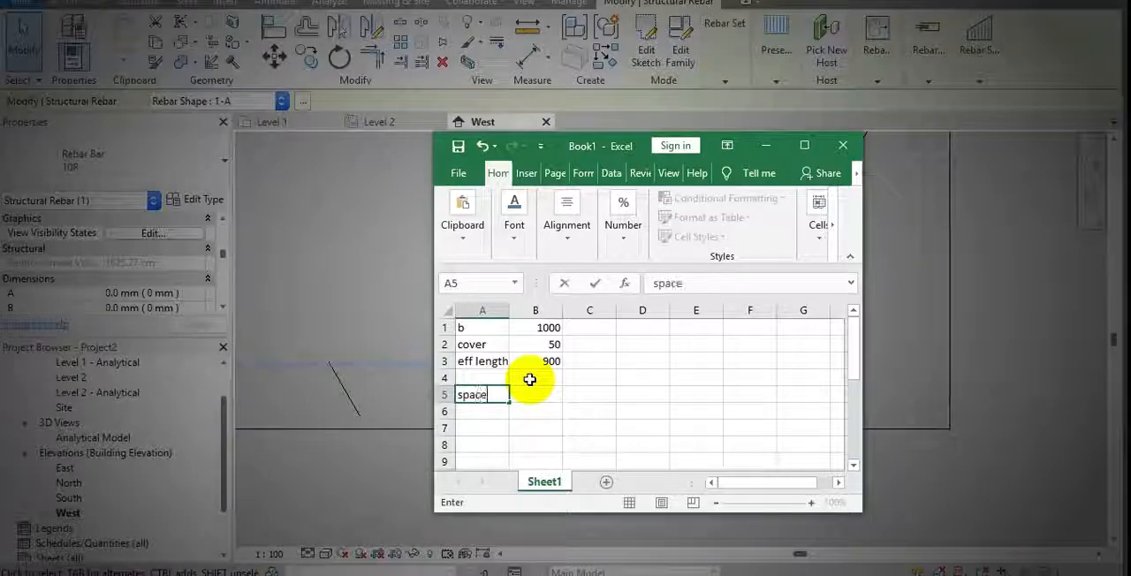
key(Tab)
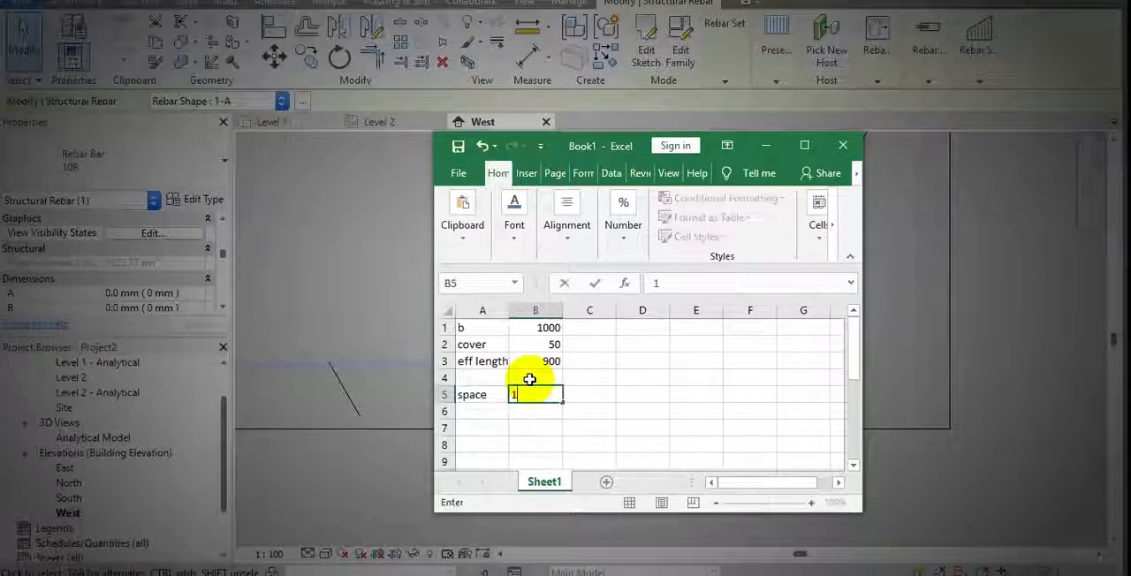
text(100)
Label A7 as total nmbr and calculate it in B7 with the formula =B3/B5
click(491, 427)
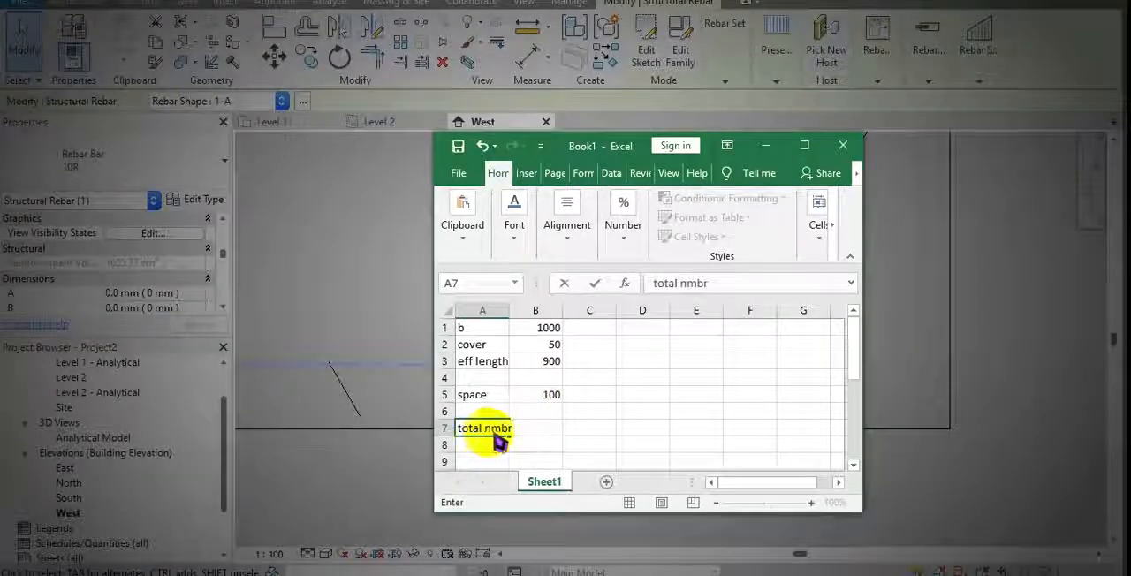
click(534, 423)
text(=)
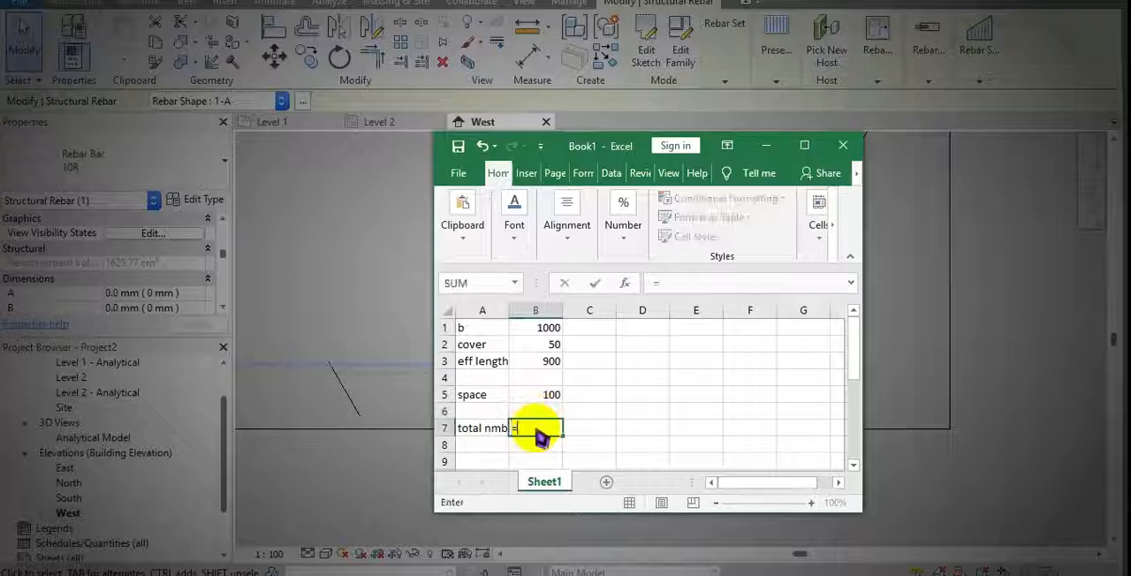
click(543, 362)
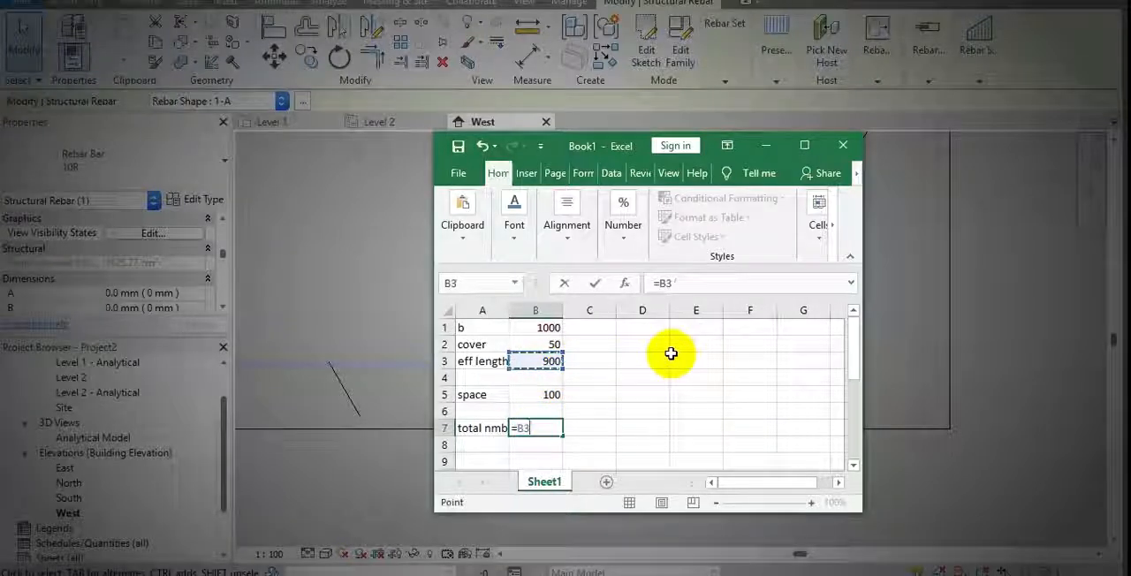
click(543, 394)
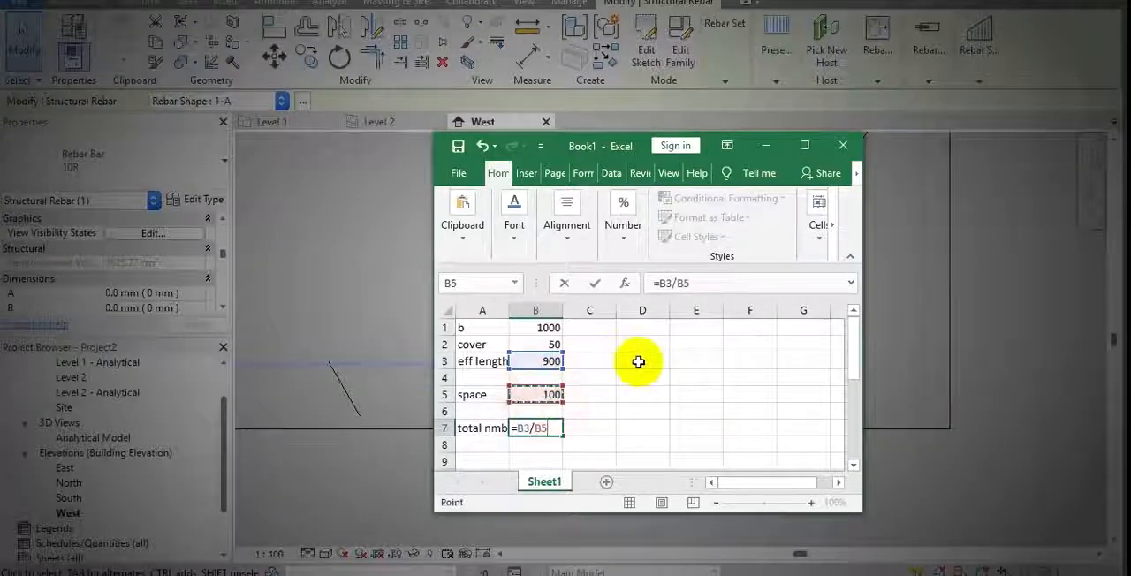
key(Return)
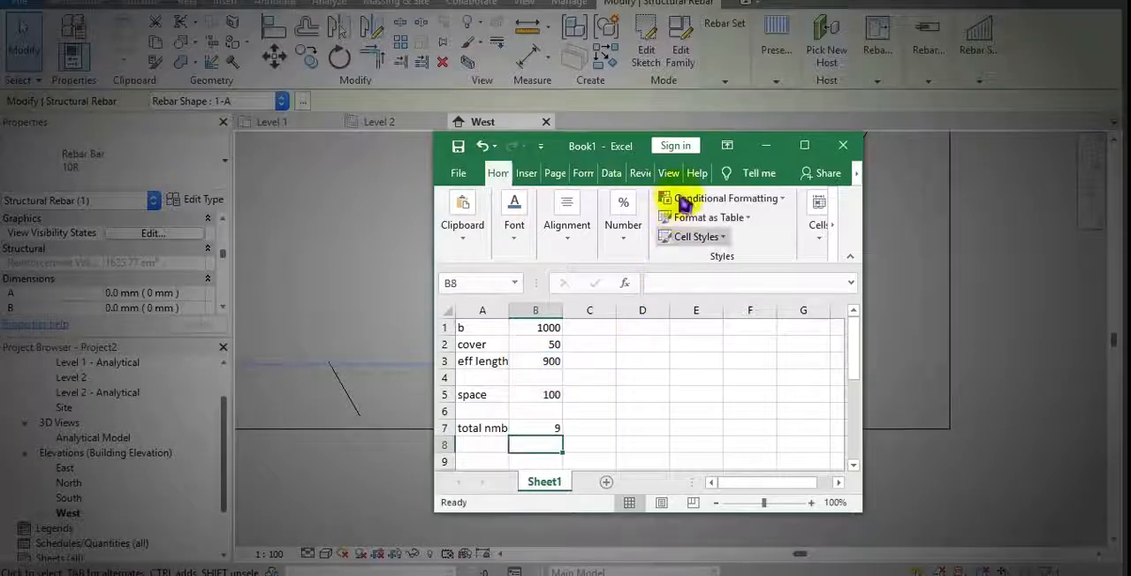
Switch to Revit, set the rebar set's maximum spacing to 150 mm, and reselect the set to check its quantity
drag(613, 146, 798, 475)
scroll(683, 278, down, 3)
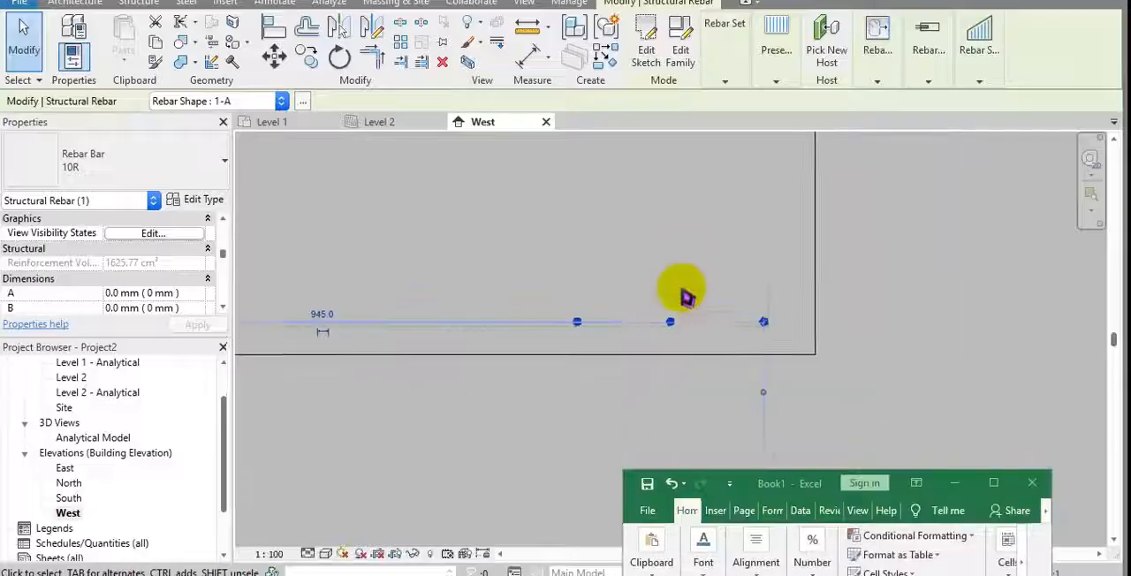
middle_drag(683, 293, 707, 316)
scroll(619, 333, down, 2)
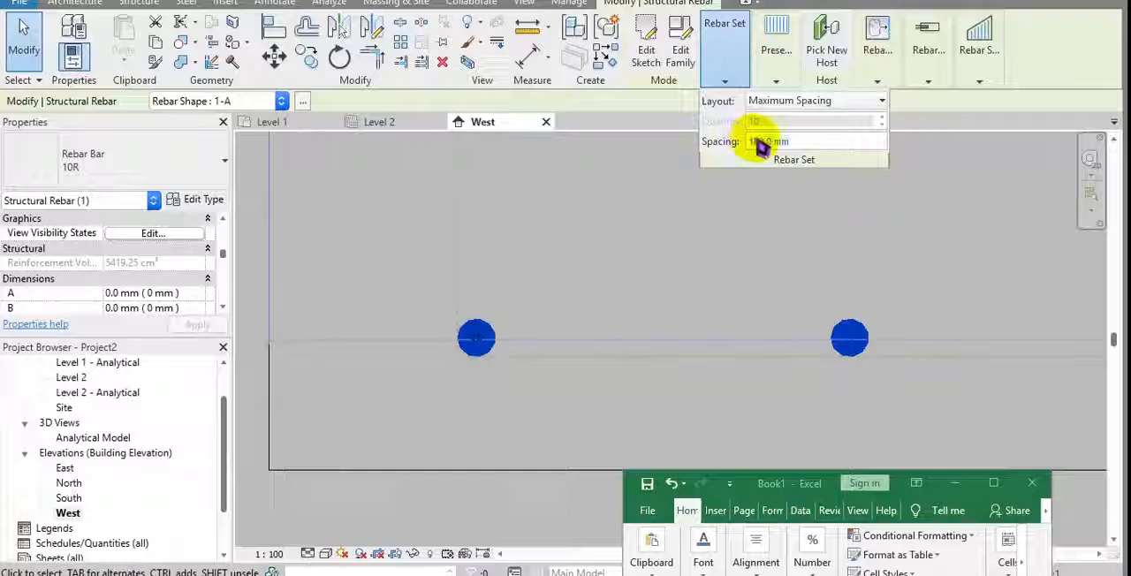
text(150)
click(787, 235)
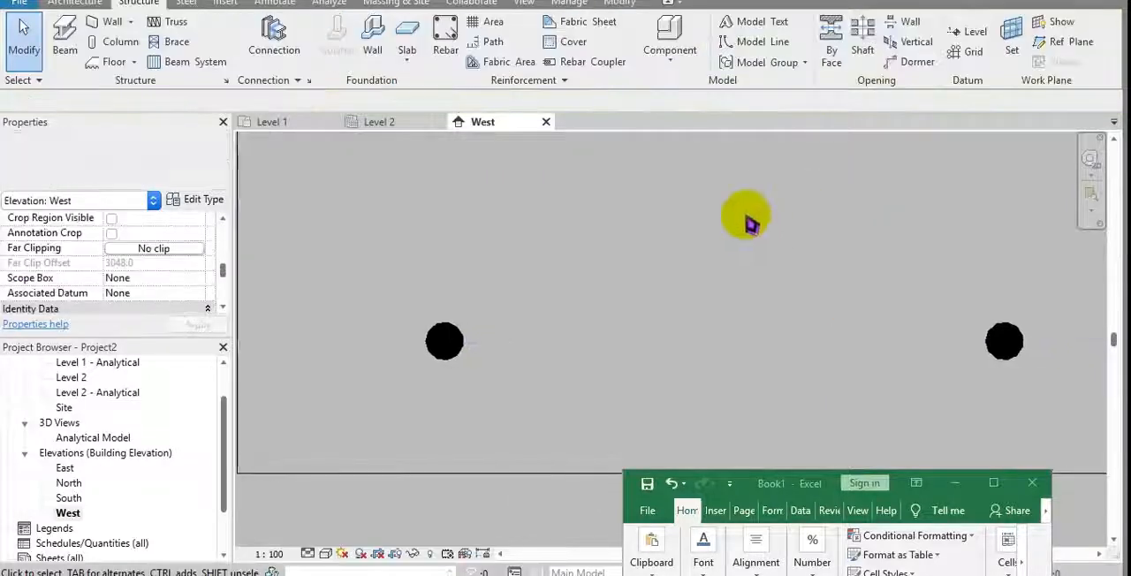
click(447, 340)
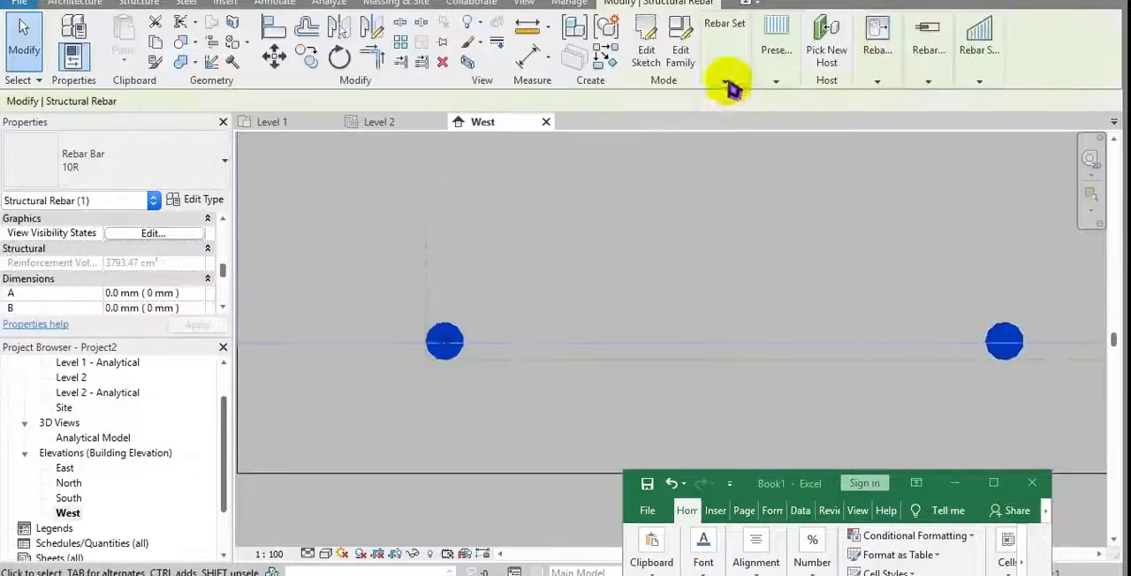
mouse_move(730, 83)
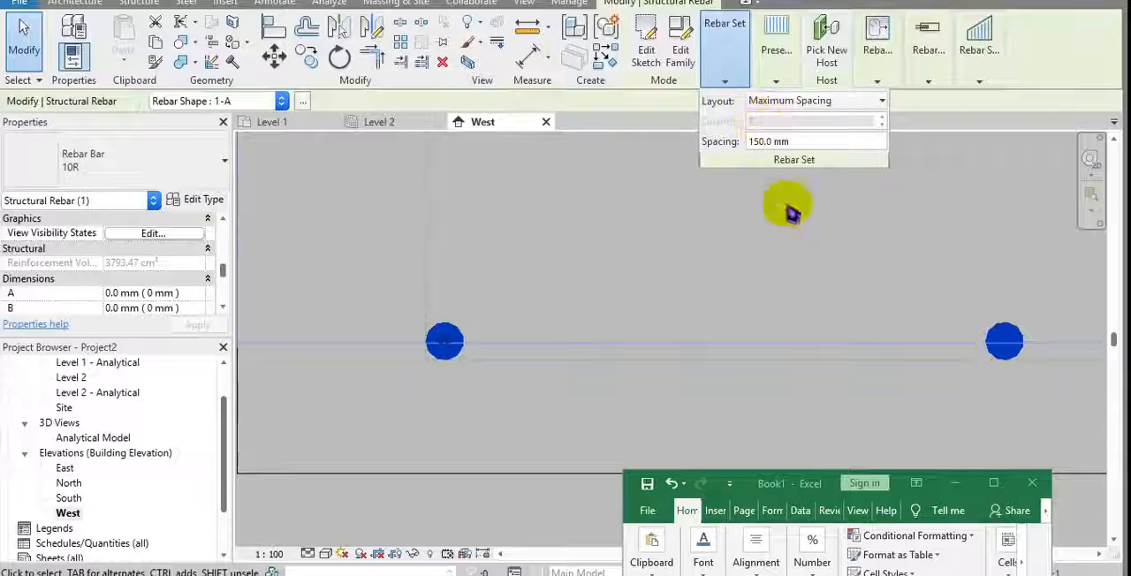
Return to the Excel workbook and set the space value in B5 to 150
click(792, 482)
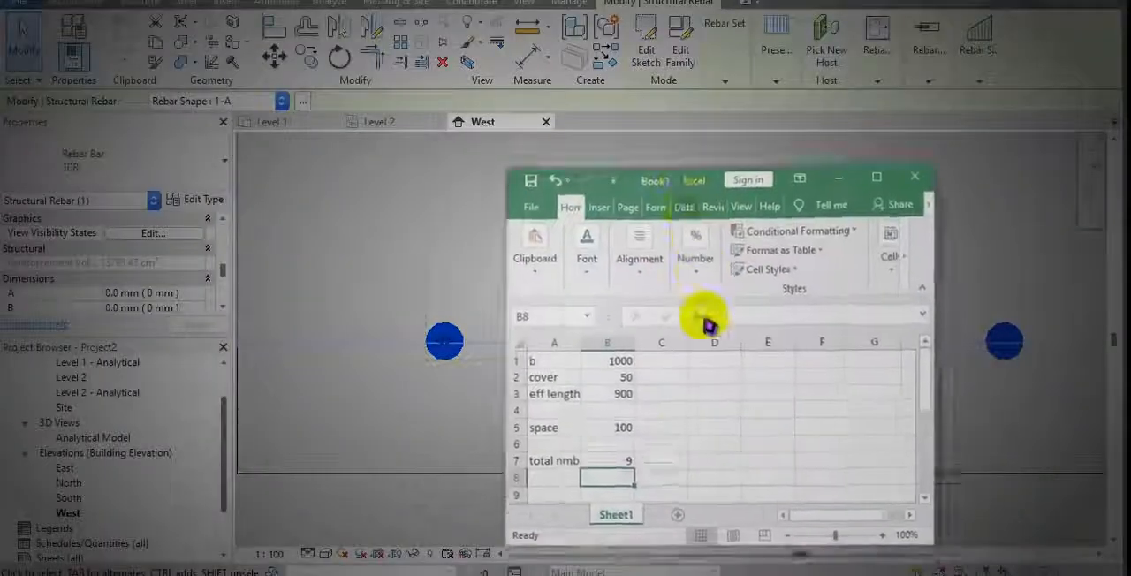
click(590, 392)
text(15)
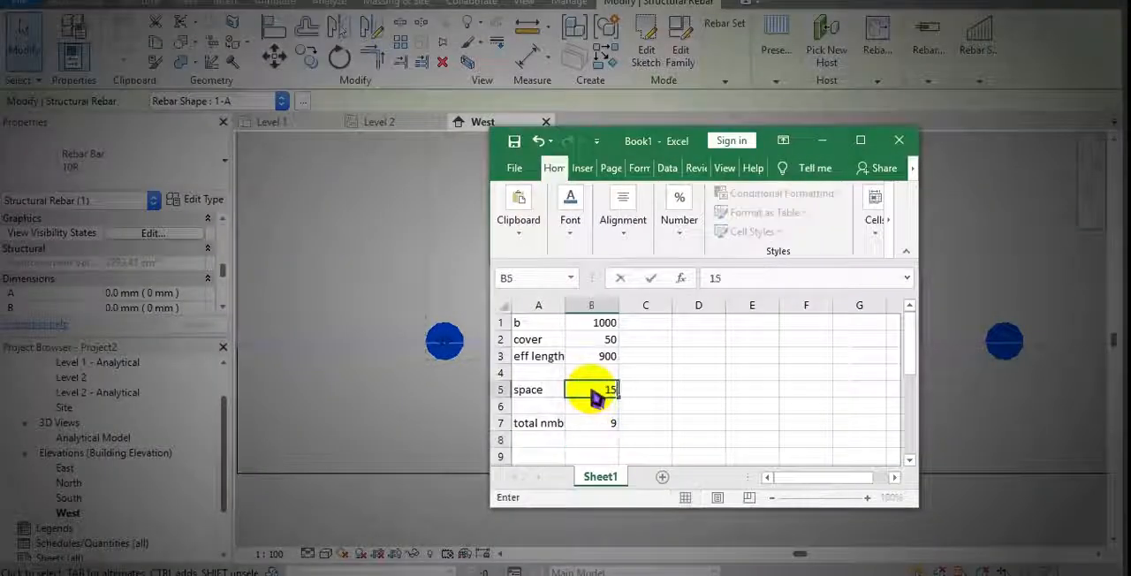
Label A8 as round and enter the formula =ROUNDUP(B7,0) in B8
click(446, 311)
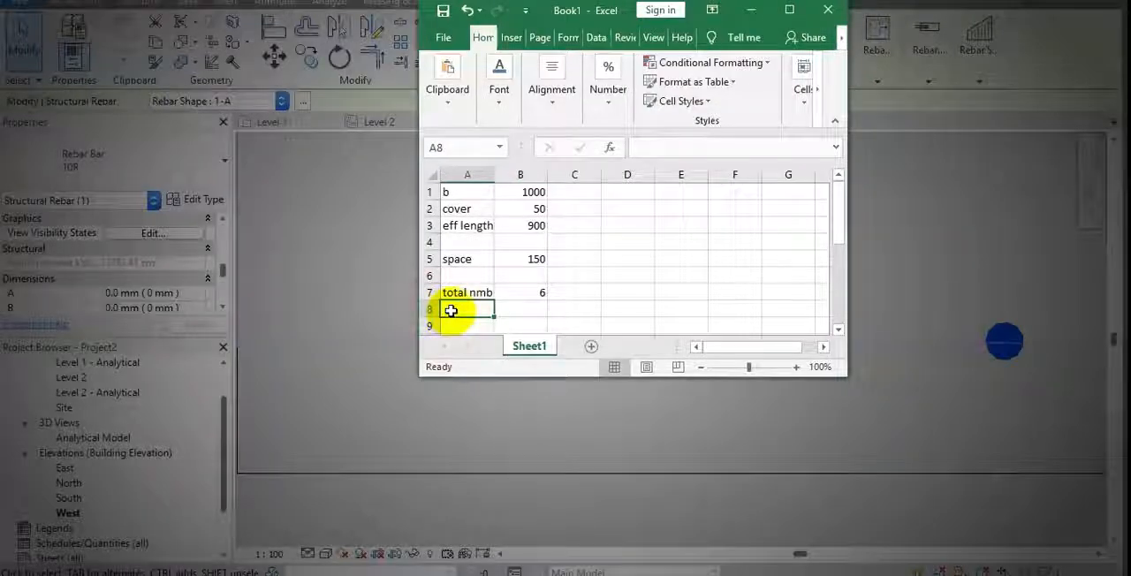
text(round)
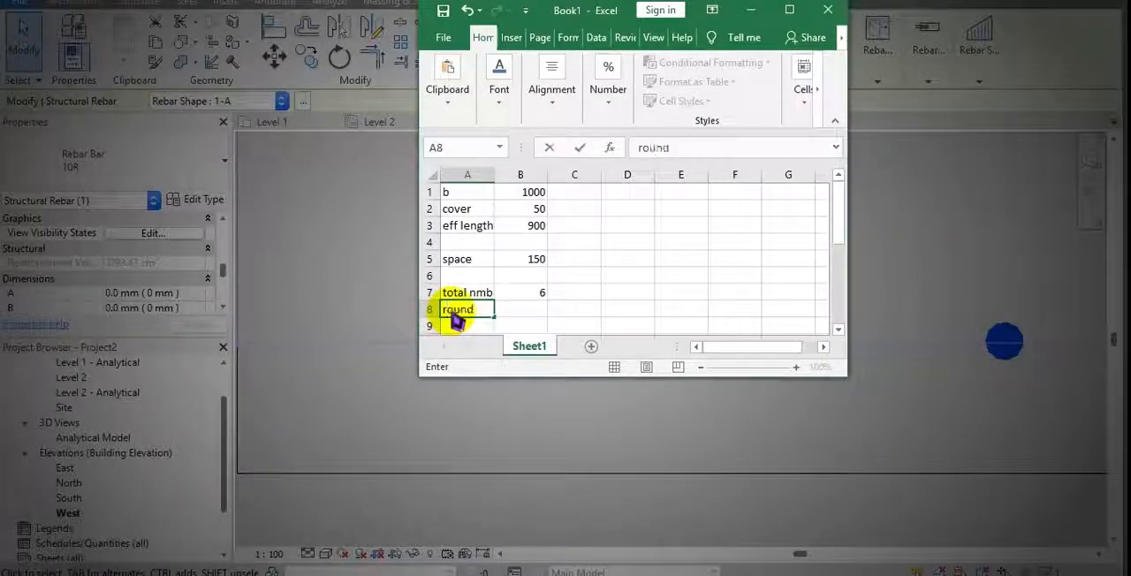
key(Tab)
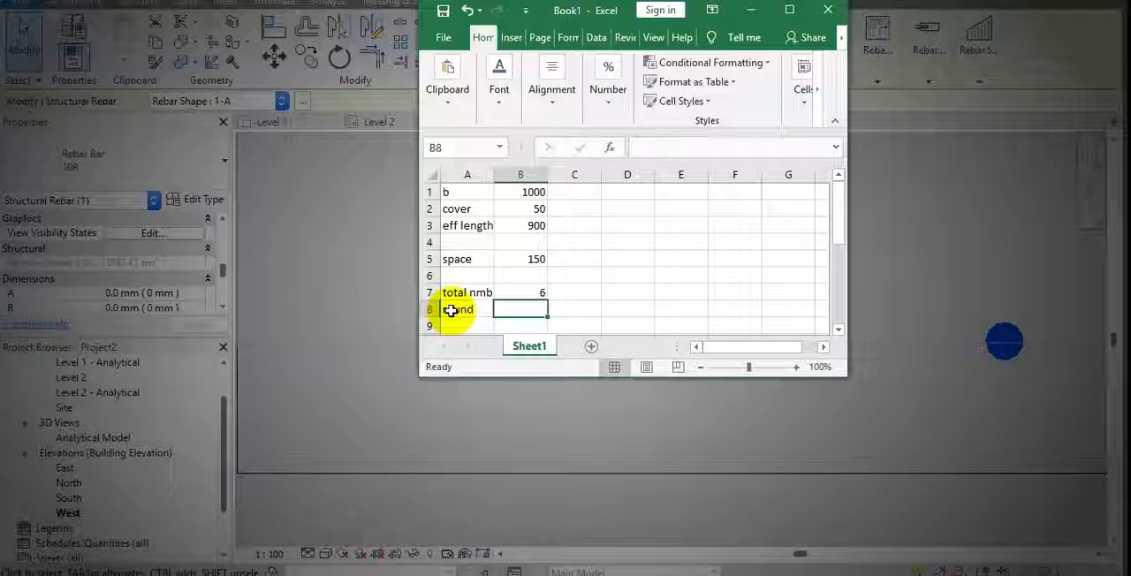
text(=roundu)
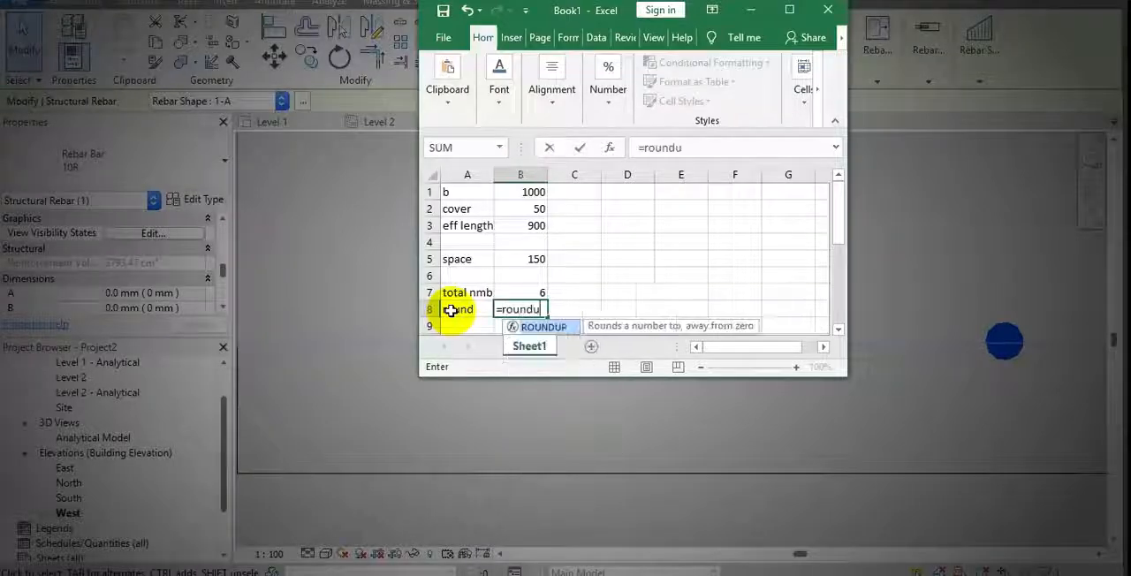
key(Tab)
click(510, 292)
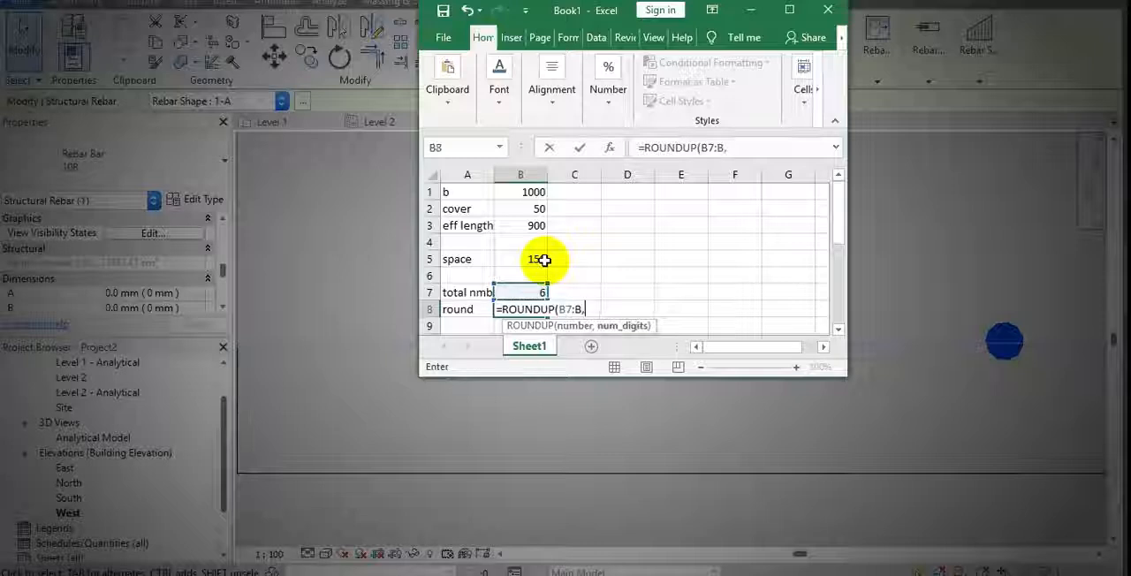
key(BackSpace)
key(BackSpace)
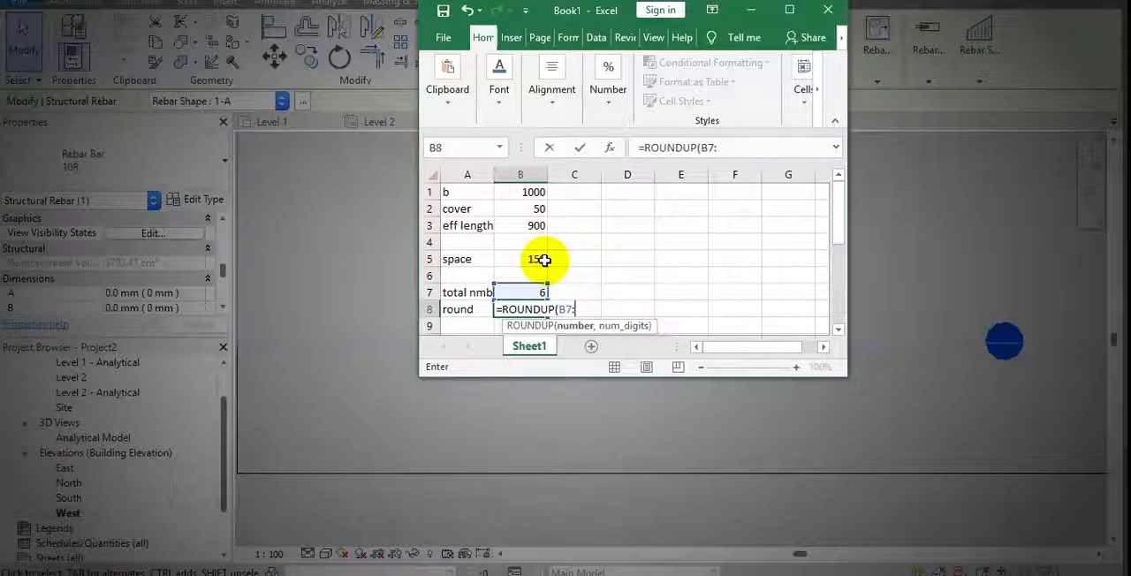
text(0)
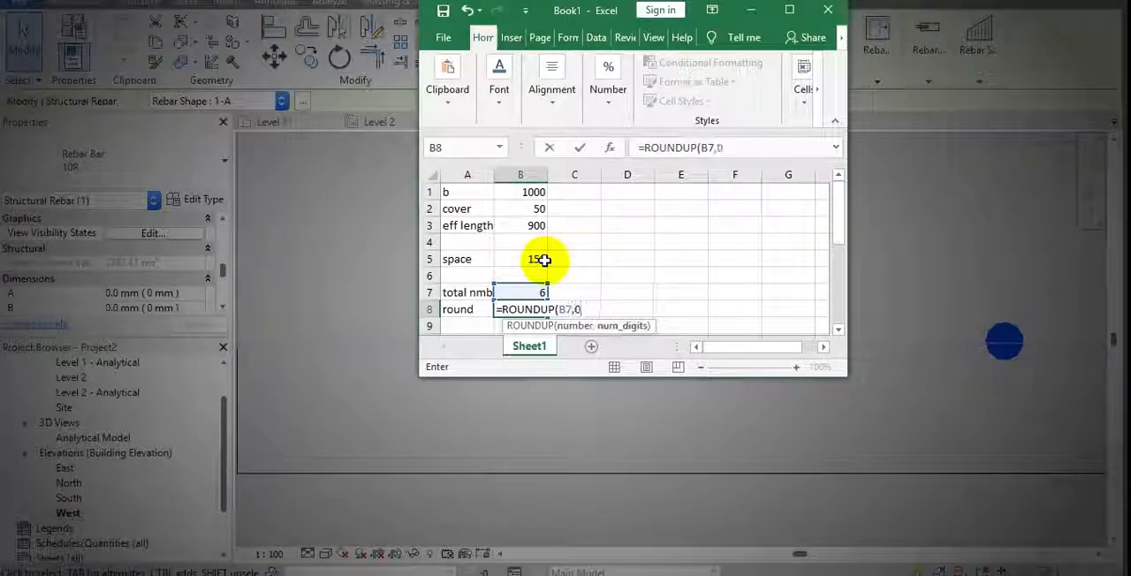
text())
key(Return)
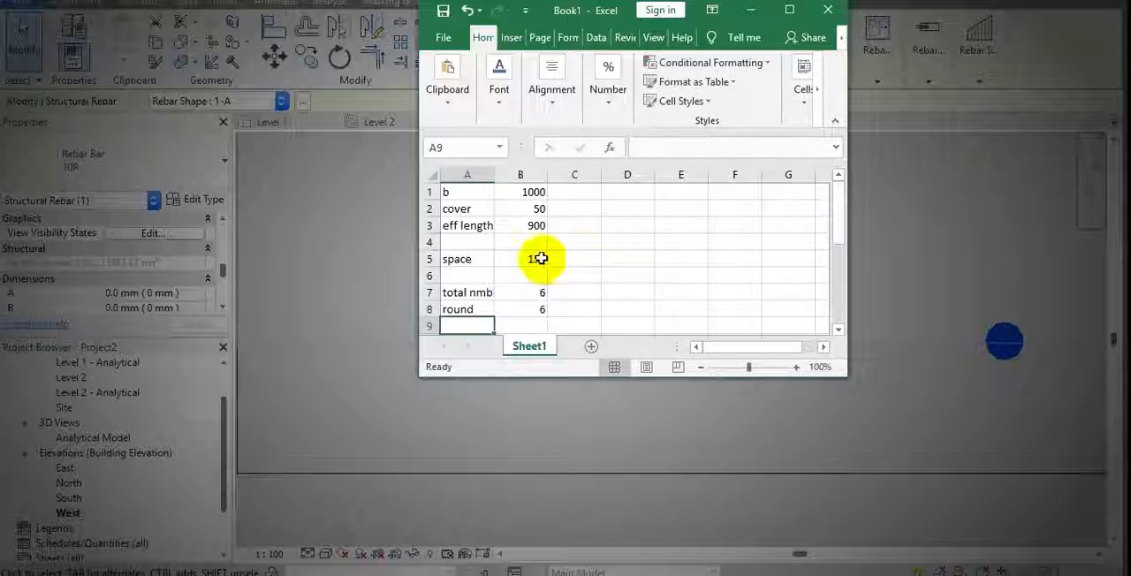
Label A9 as nuber and enter the formula =B8+1 in B9
scroll(528, 309, down, 1)
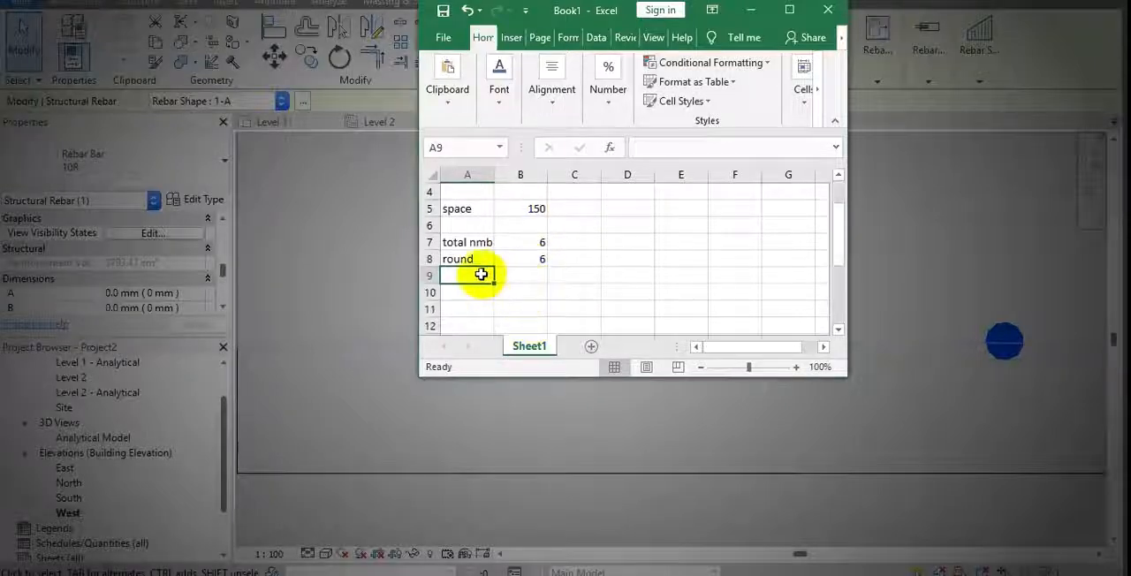
text(m)
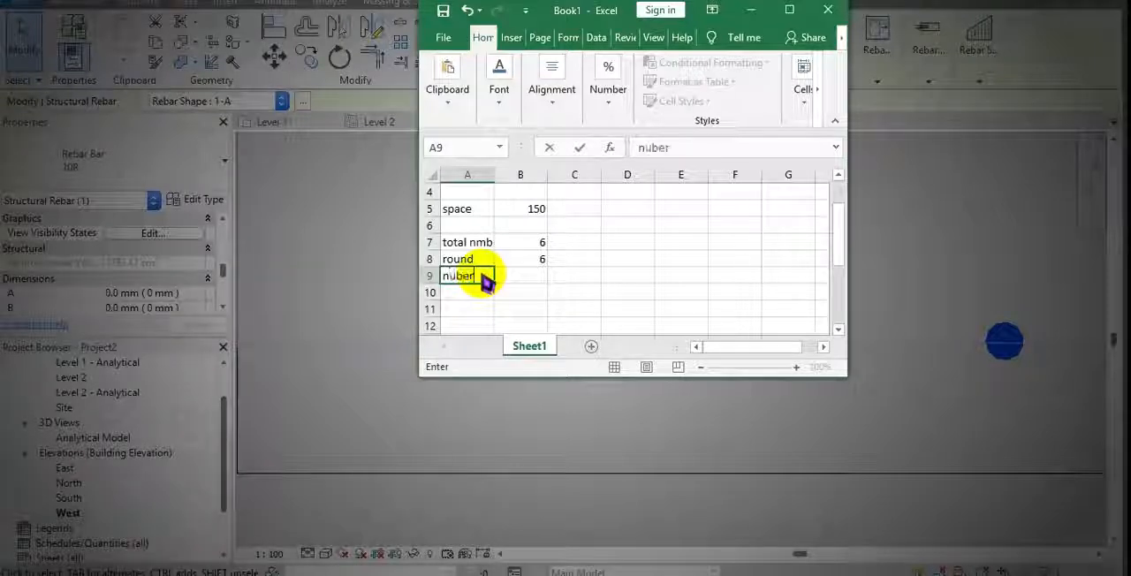
key(Tab)
text(=)
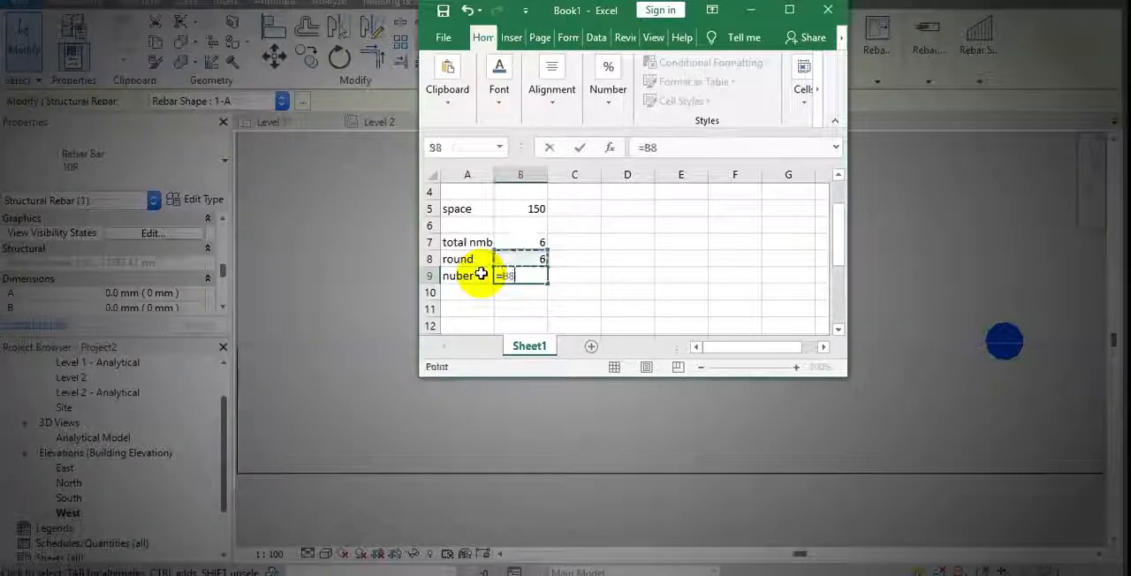
text(+1)
key(Return)
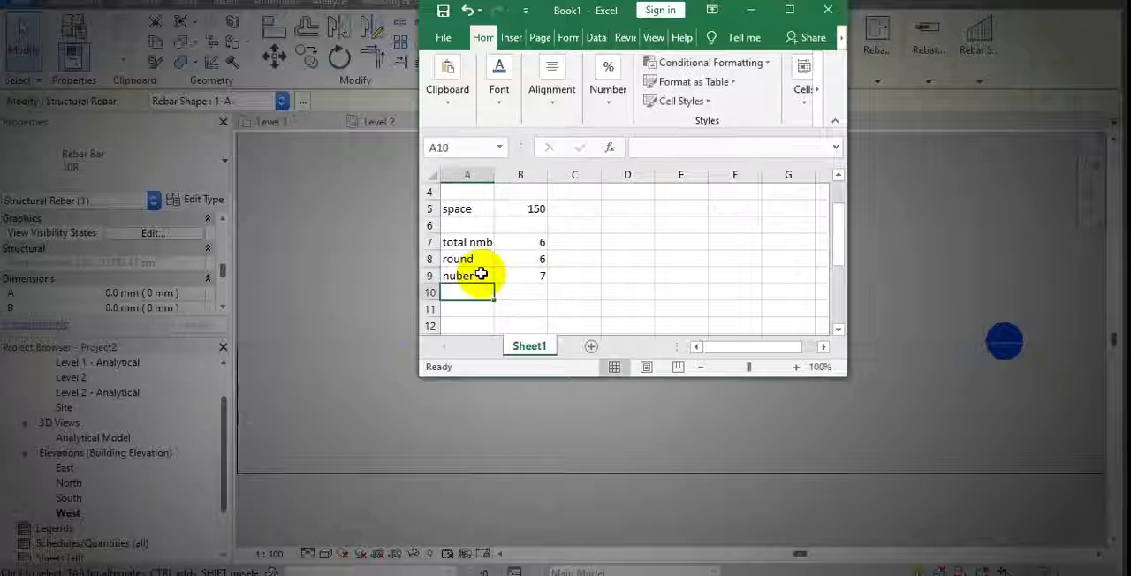
Switch to Revit and set the rebar set's maximum spacing to 280 mm
right_click(579, 27)
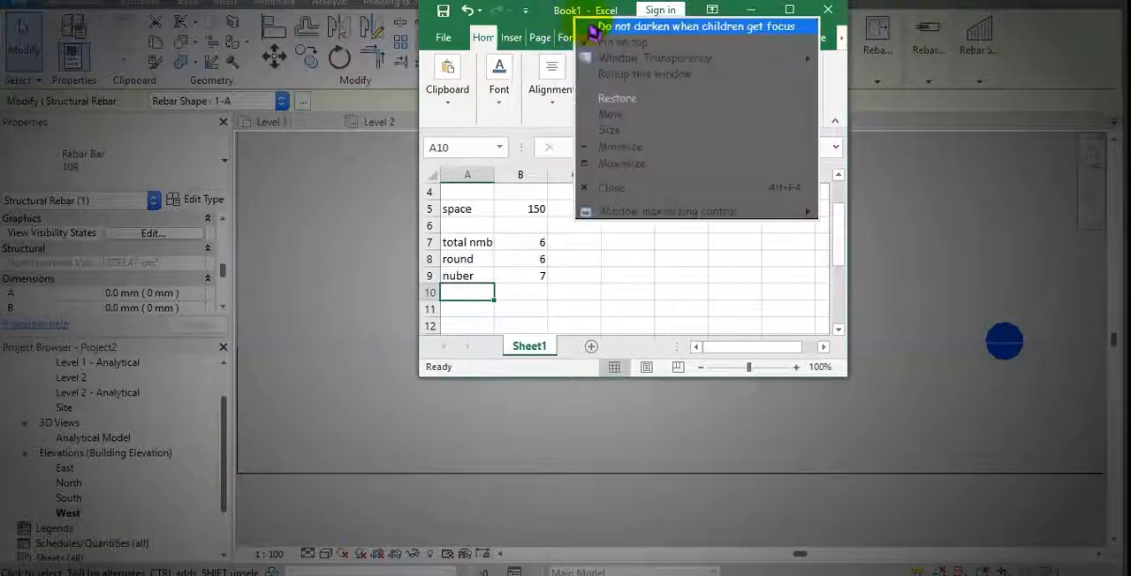
click(650, 43)
click(799, 146)
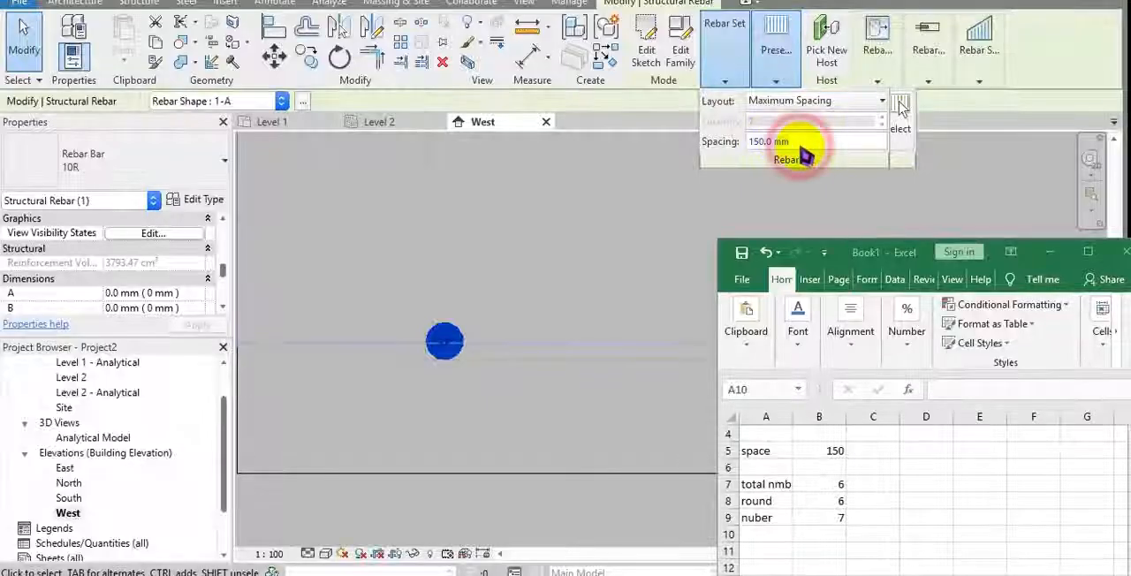
text(280)
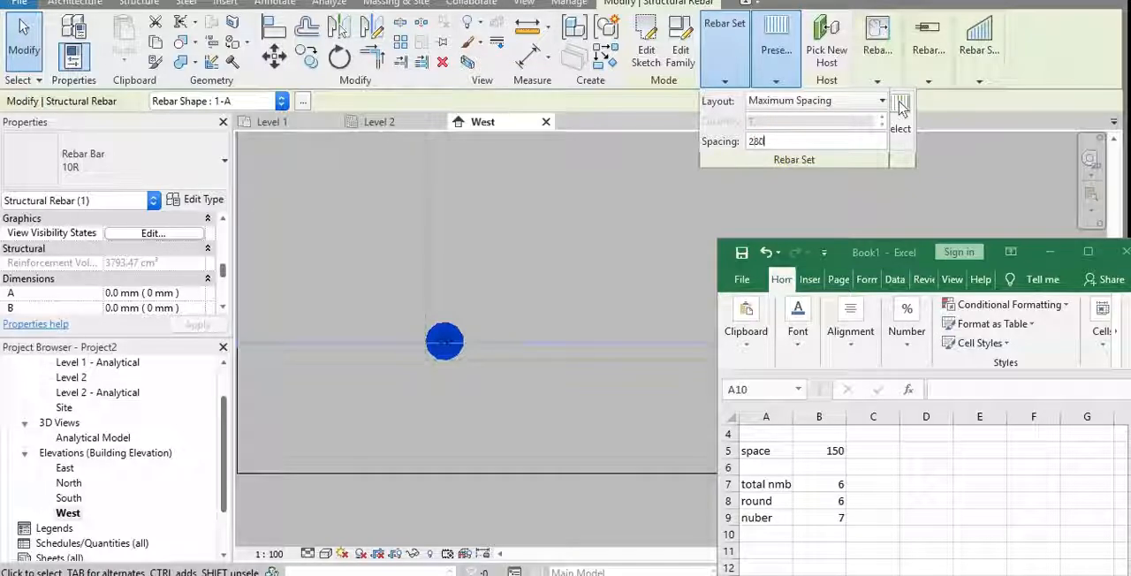
key(Return)
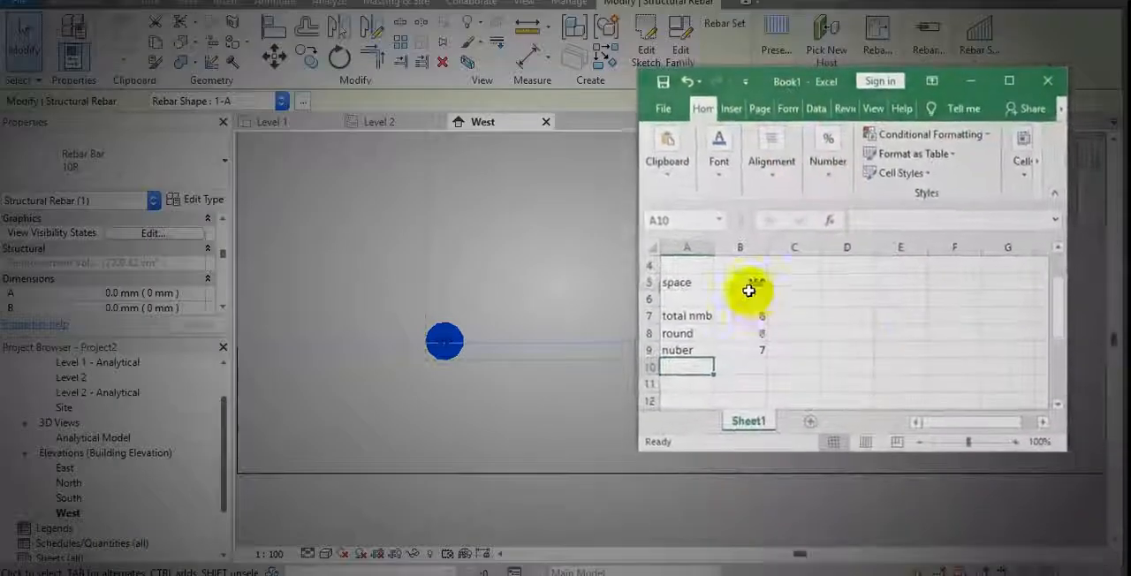
Set the space value in B5 of the Excel workbook to 280 and check the bar count in B9
click(748, 280)
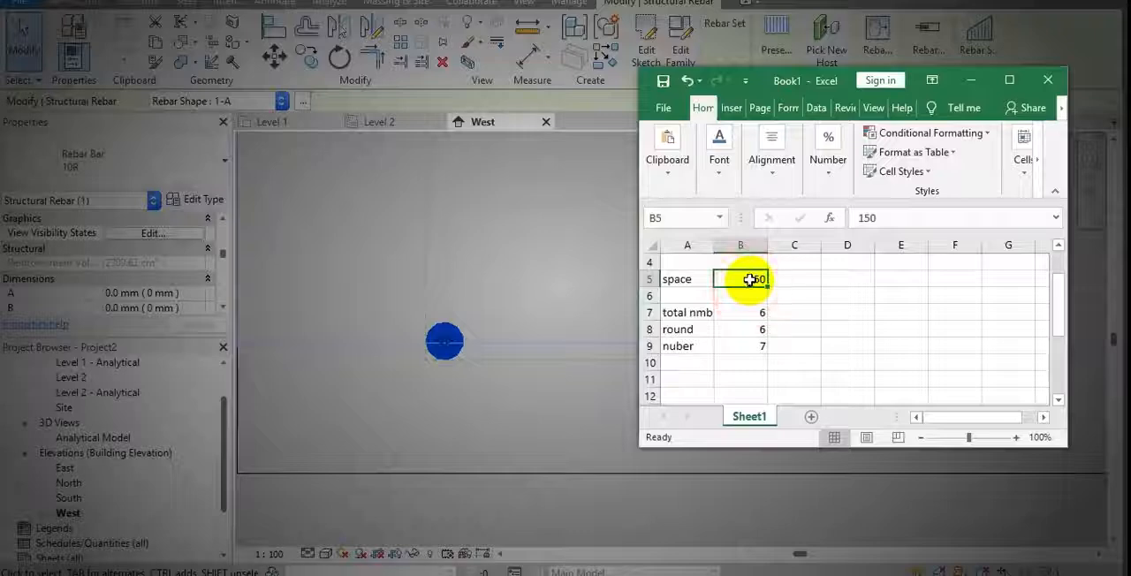
text(280)
key(Return)
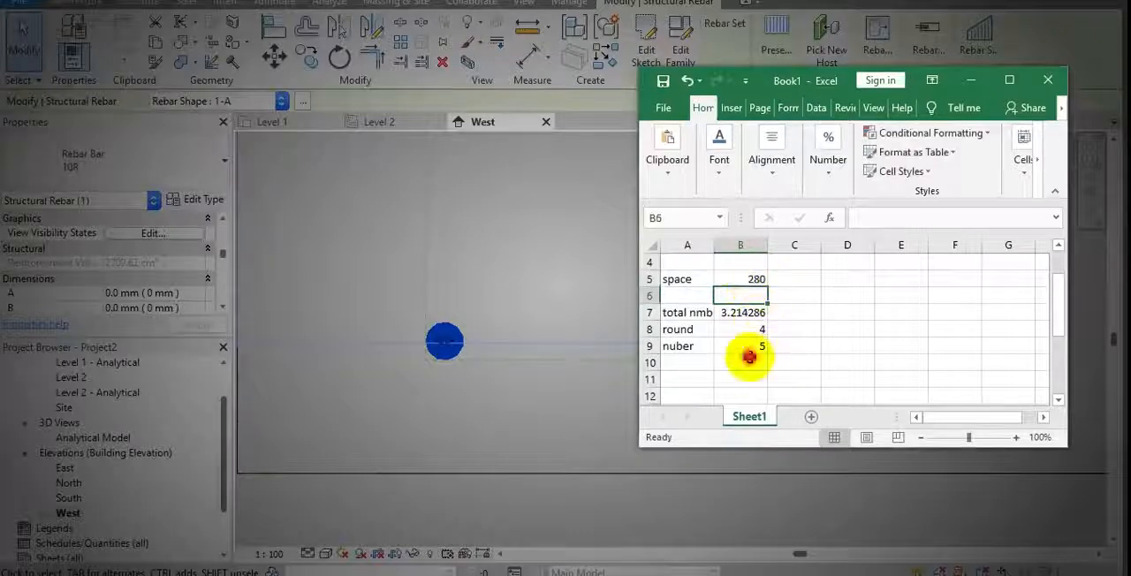
click(757, 345)
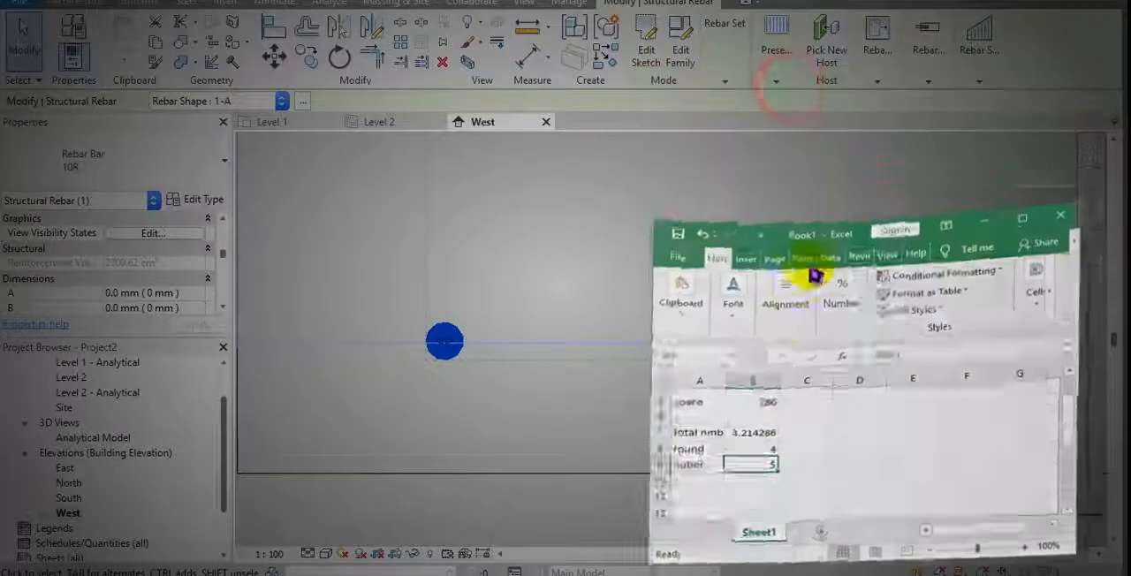
Switch to Revit and change the rebar set's layout to Minimum Clear Spacing
click(720, 66)
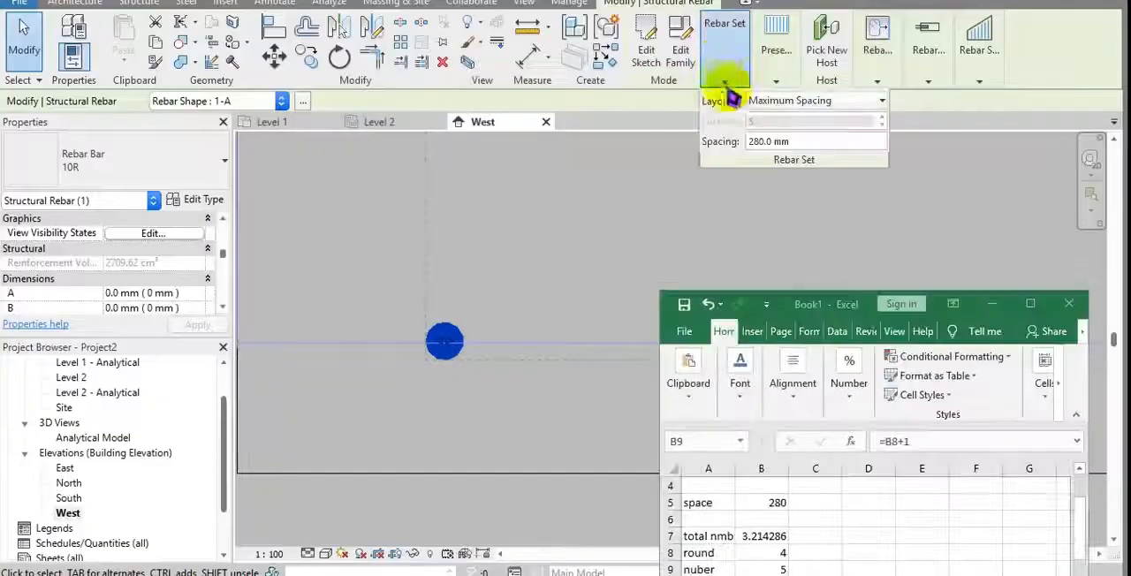
click(785, 101)
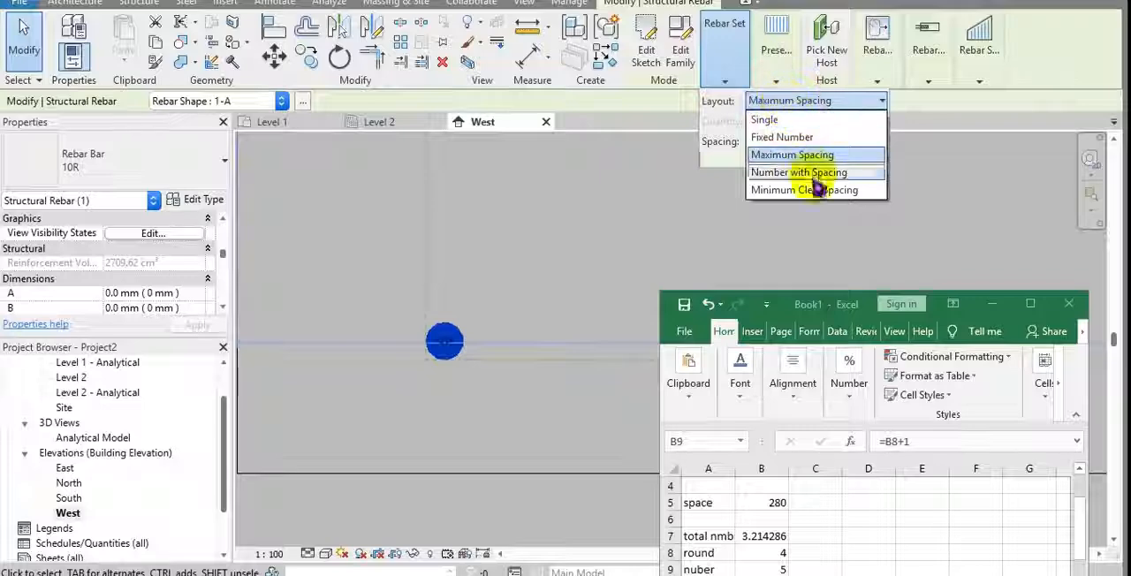
click(805, 190)
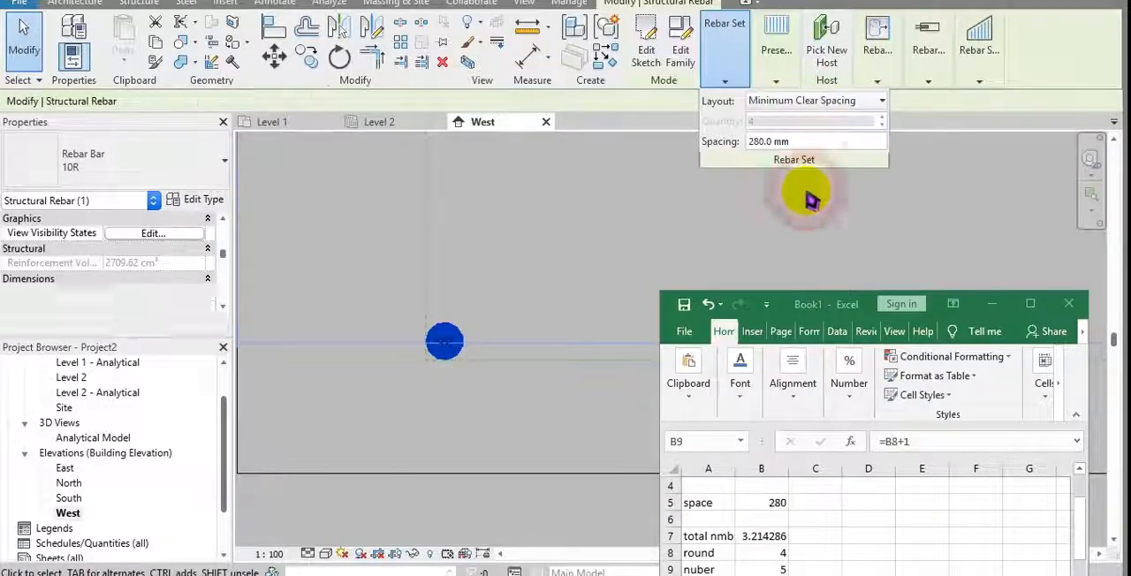
Switch to Excel, label D9 as clear= and enter the formula =B9-1 in E9
drag(834, 309, 778, 135)
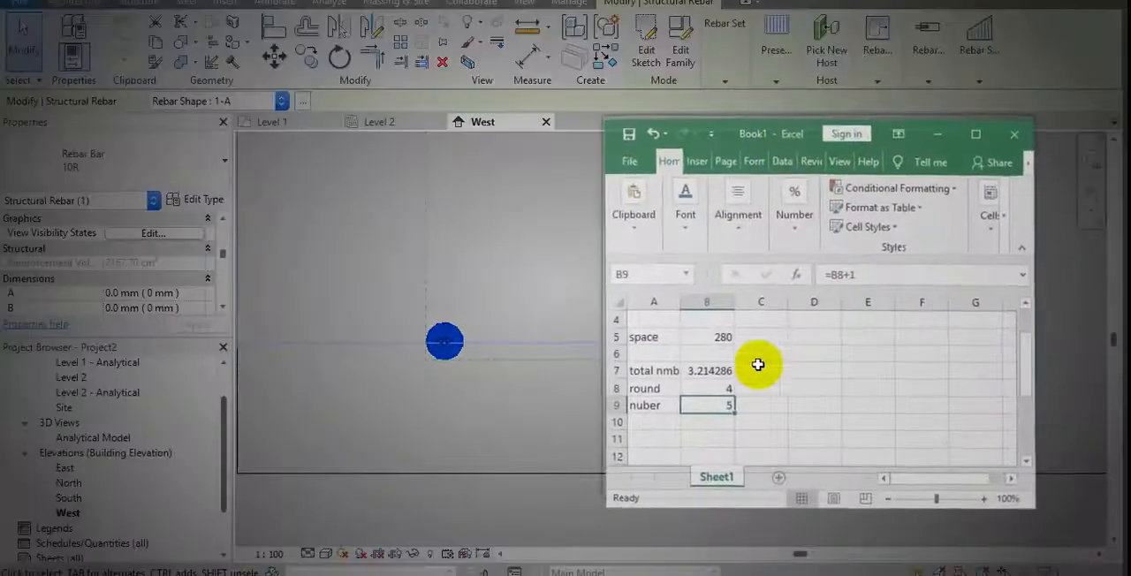
click(749, 402)
key(Right)
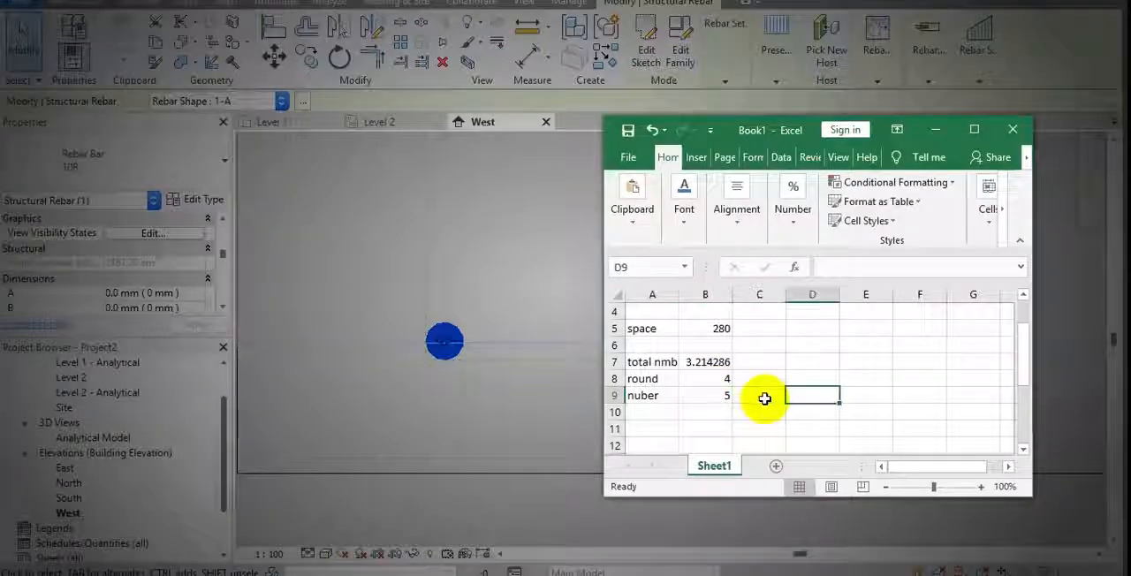
text(cla)
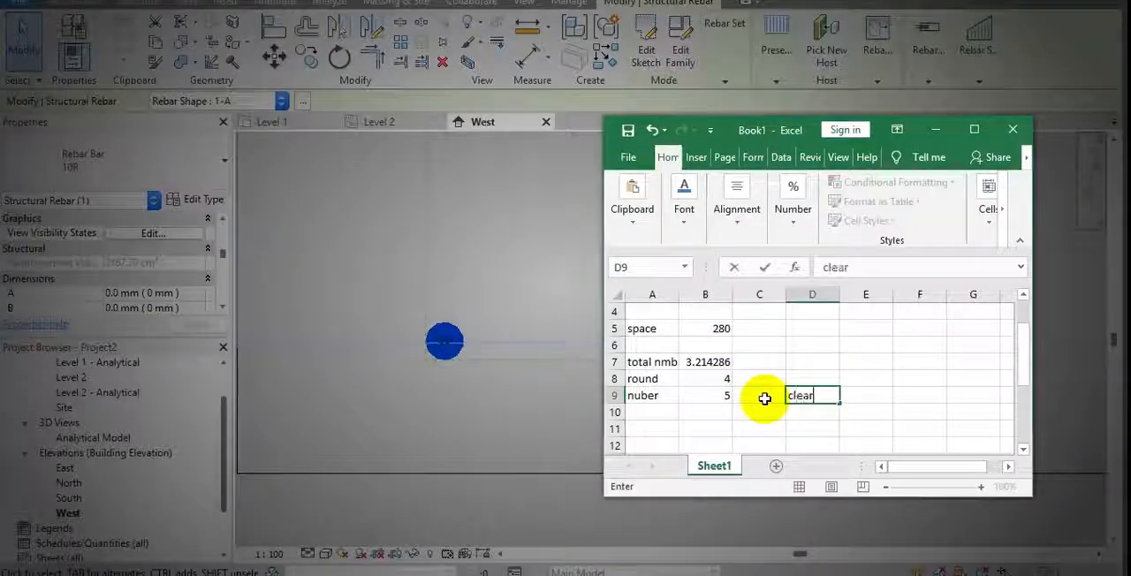
text(ar=)
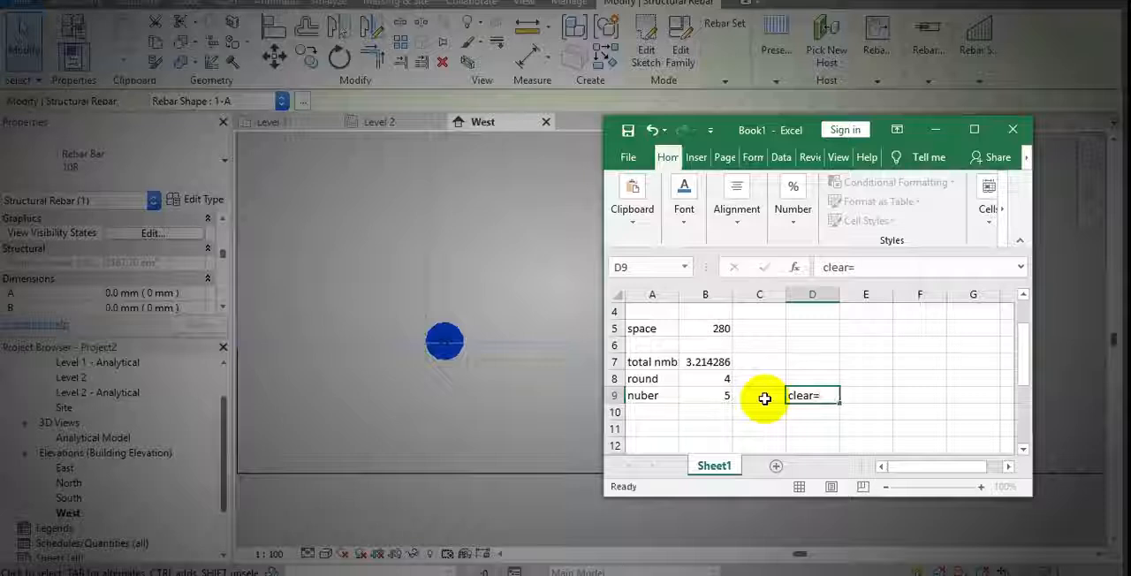
key(Tab)
text(=)
click(764, 398)
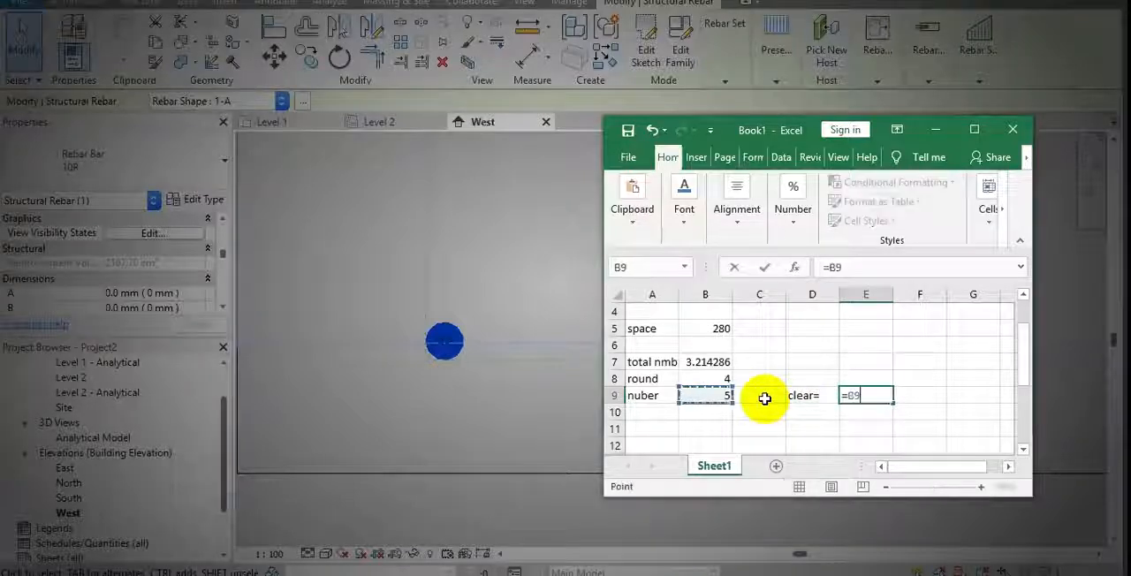
key(Return)
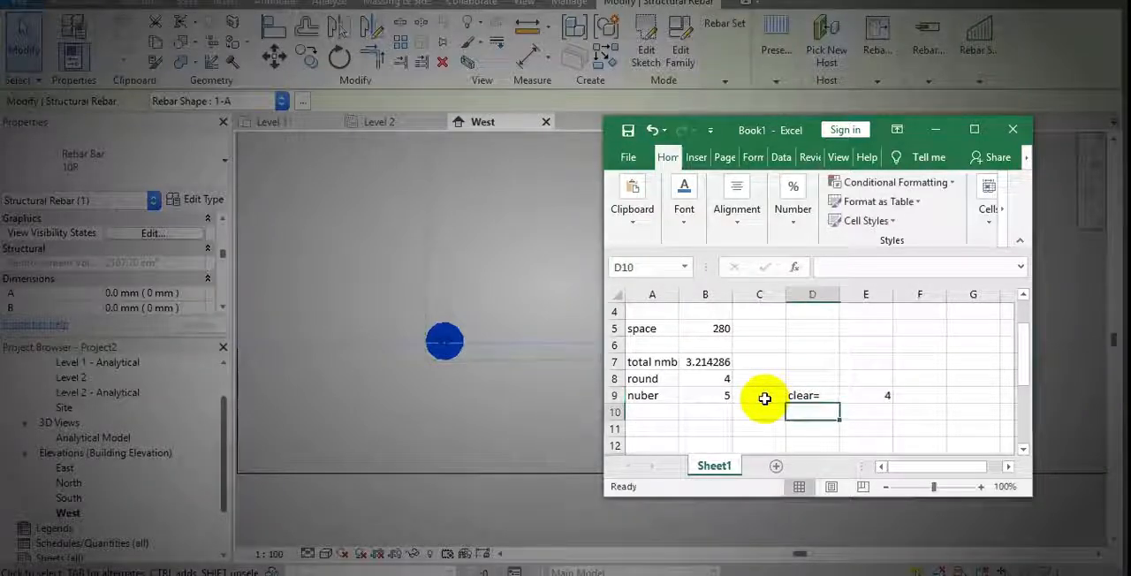
Switch to Revit and set the rebar set's minimum clear spacing to 100 mm
click(740, 77)
click(782, 130)
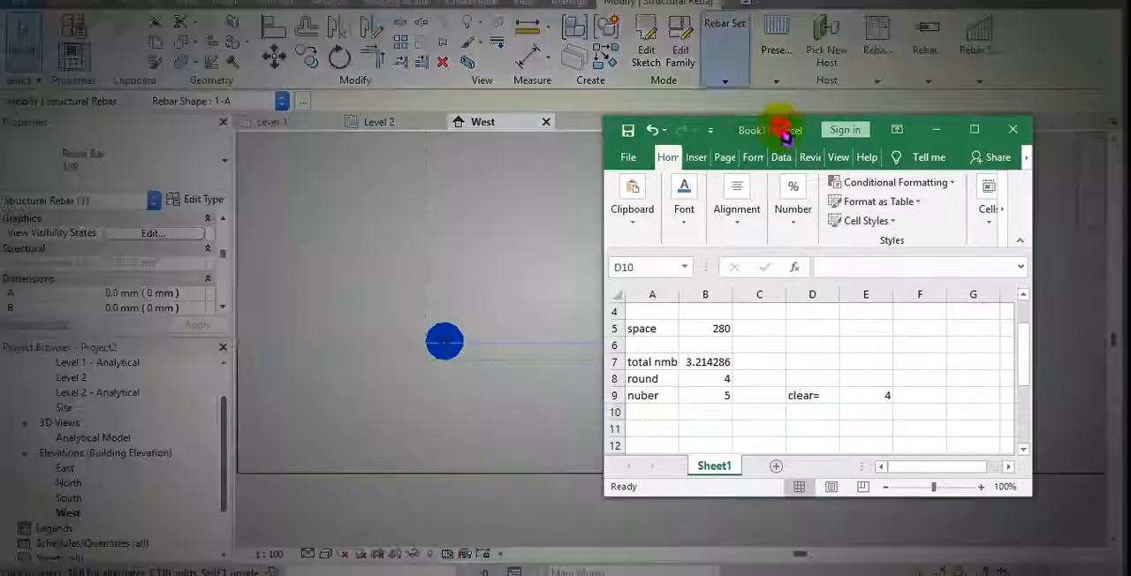
drag(782, 131, 830, 412)
click(725, 82)
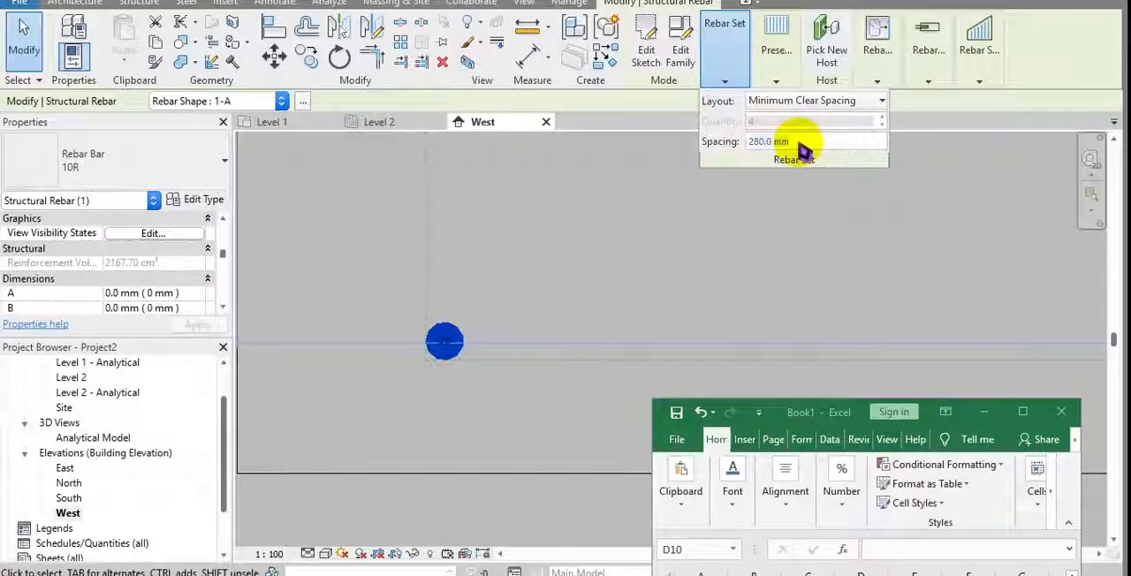
double_click(795, 143)
text(100)
key(Return)
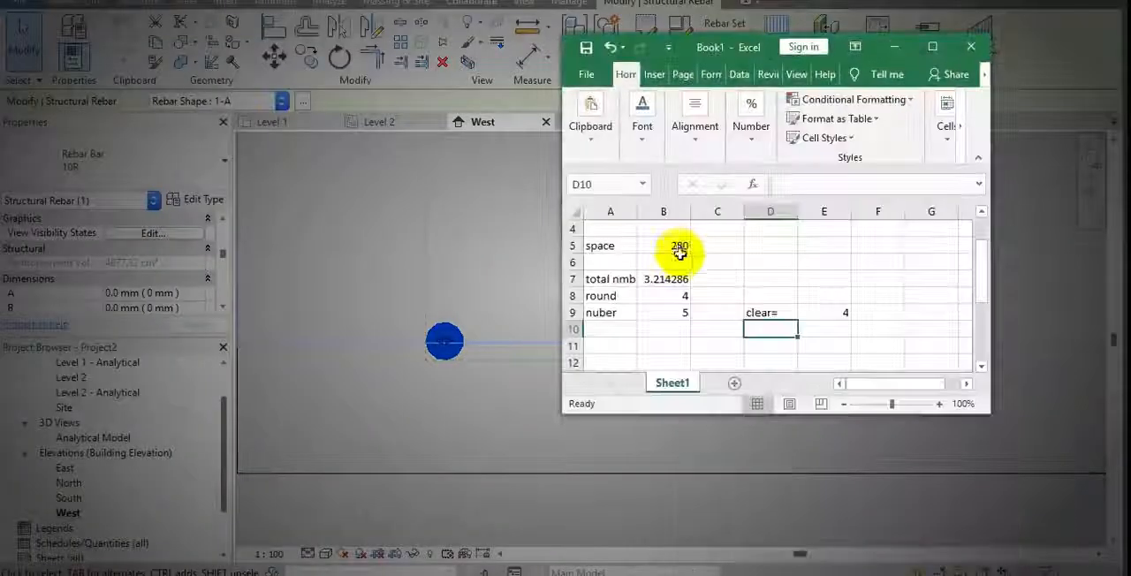
Set the space value in B5 of the Excel workbook to 100 and check the clear-spacing bar count in E9
click(679, 251)
text(10)
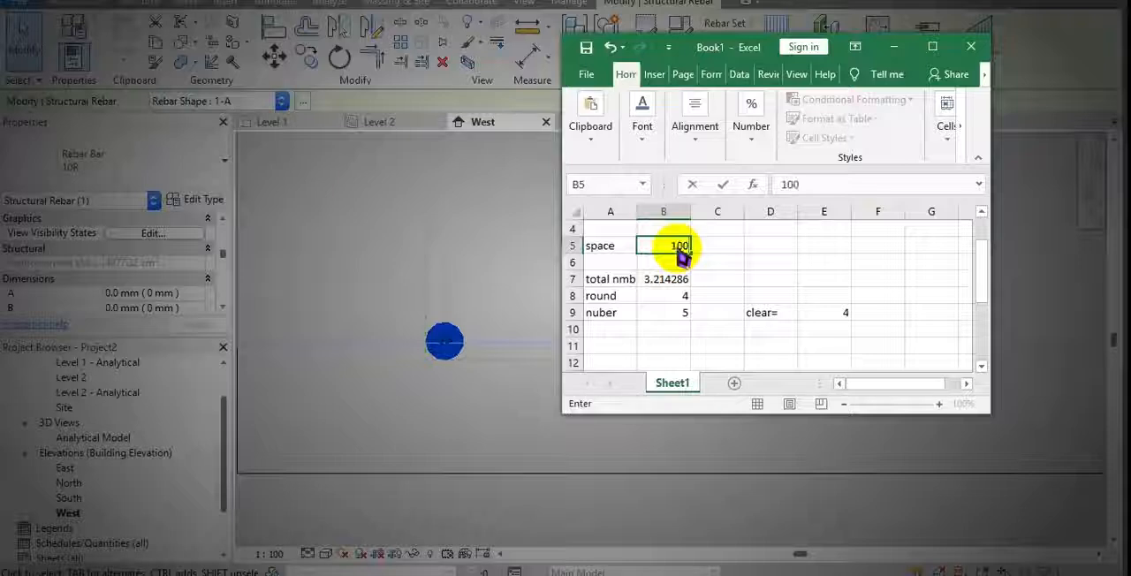
text(0)
key(Return)
click(824, 311)
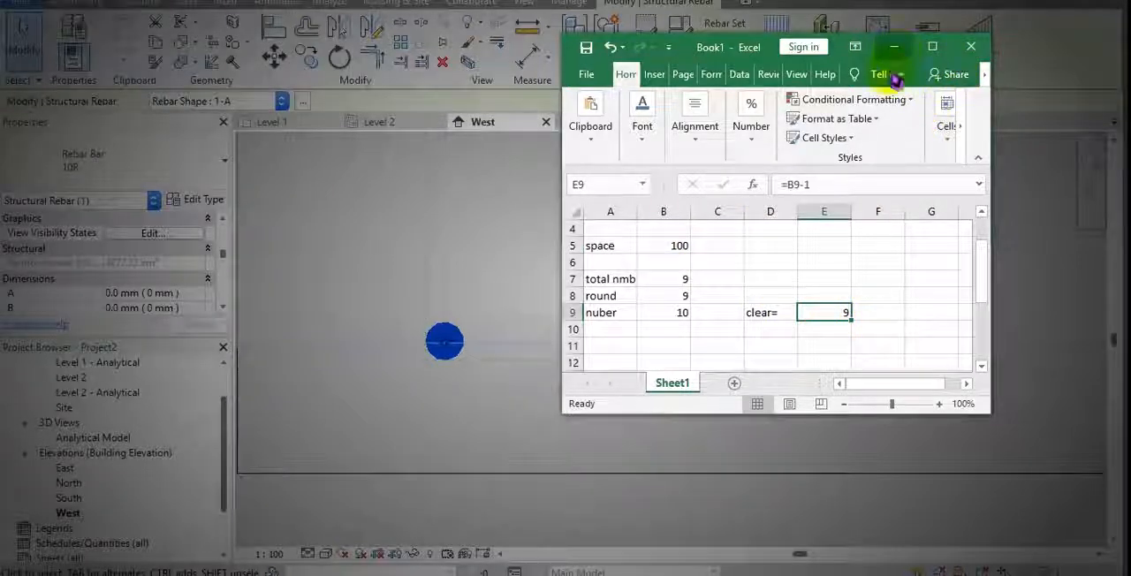
Close the Excel workbook and examine the bars of the rebar set in Revit's West elevation
click(437, 253)
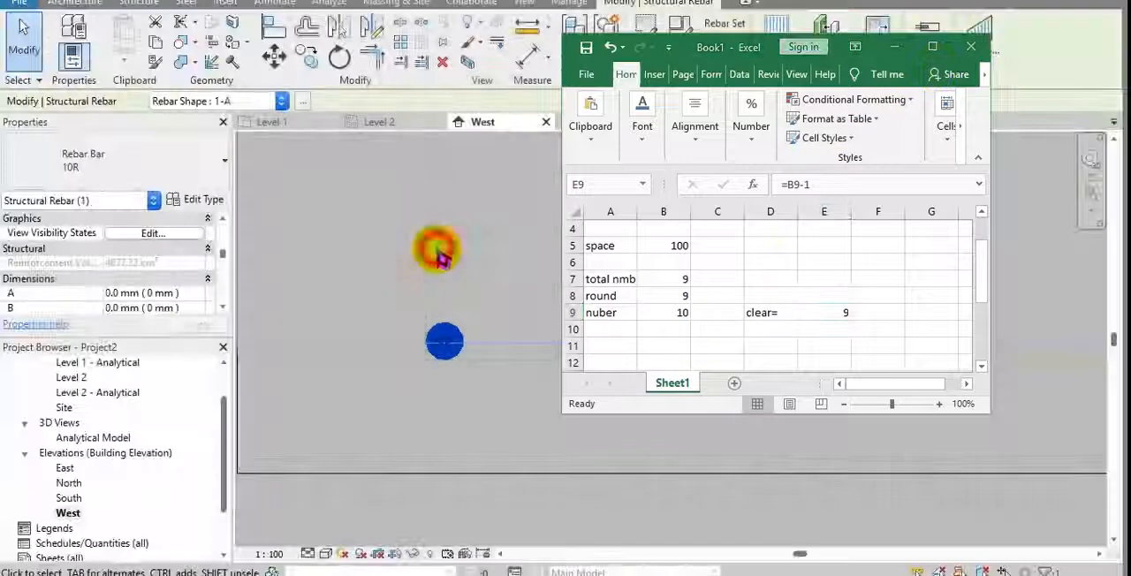
click(971, 45)
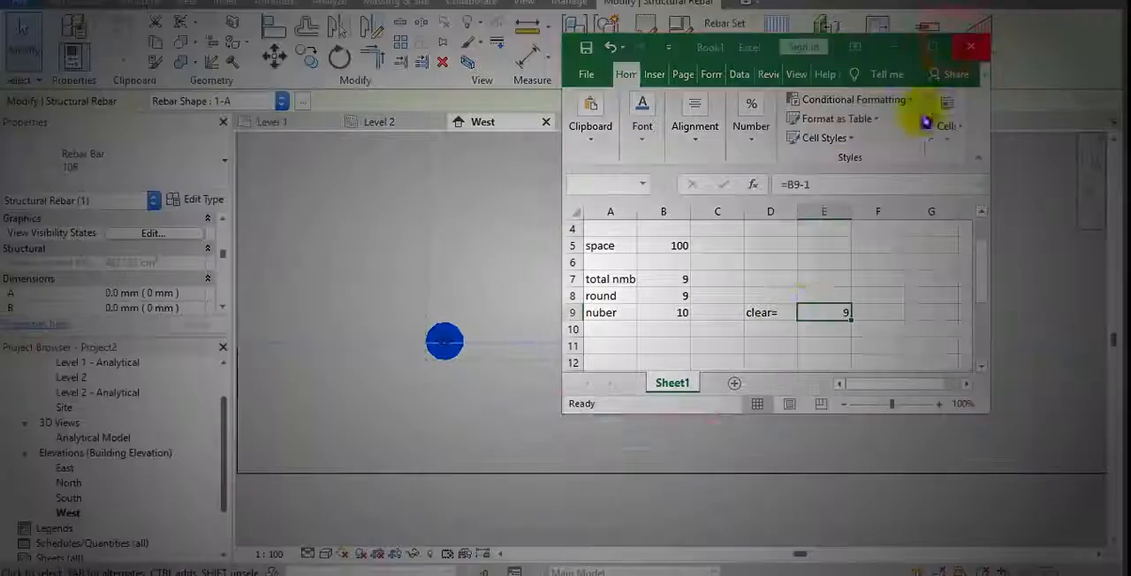
click(568, 321)
scroll(606, 309, down, 5)
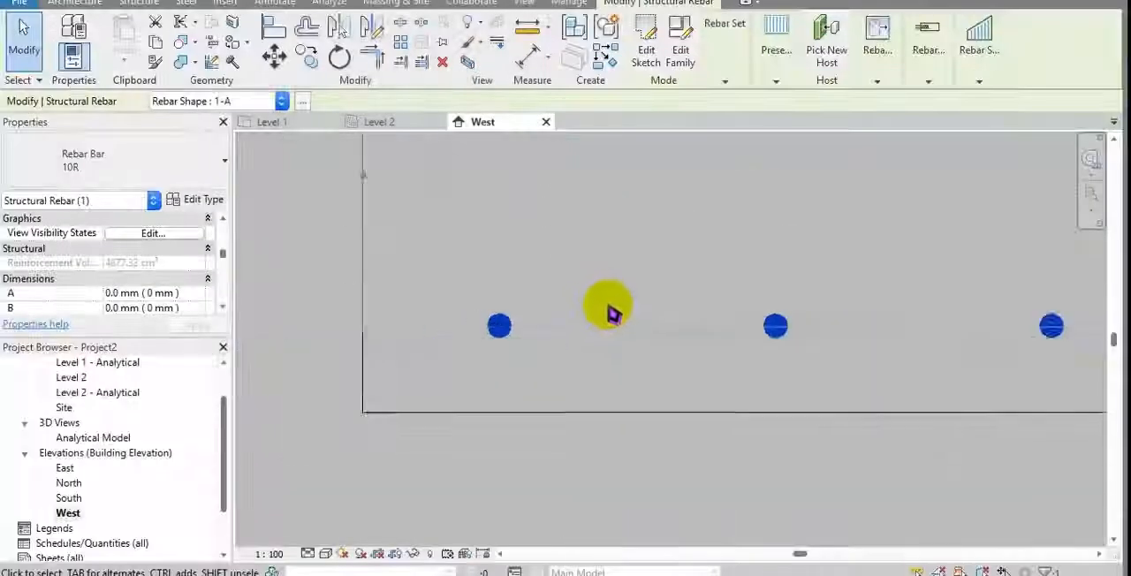